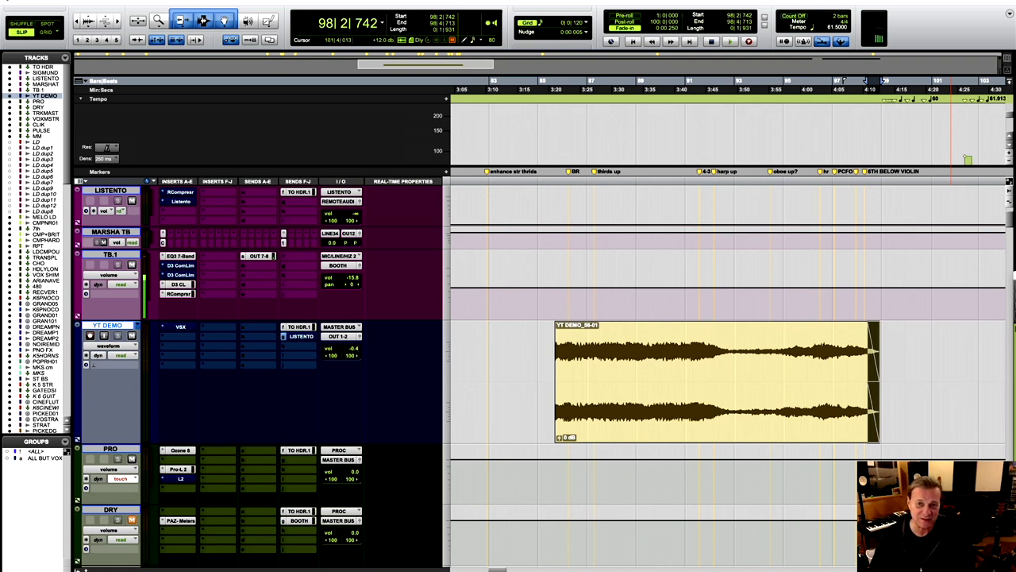
Step: Play the YT DEMO reference from bar 85|3|664, then enable YT DEMO input monitoring
left_click(554, 306)
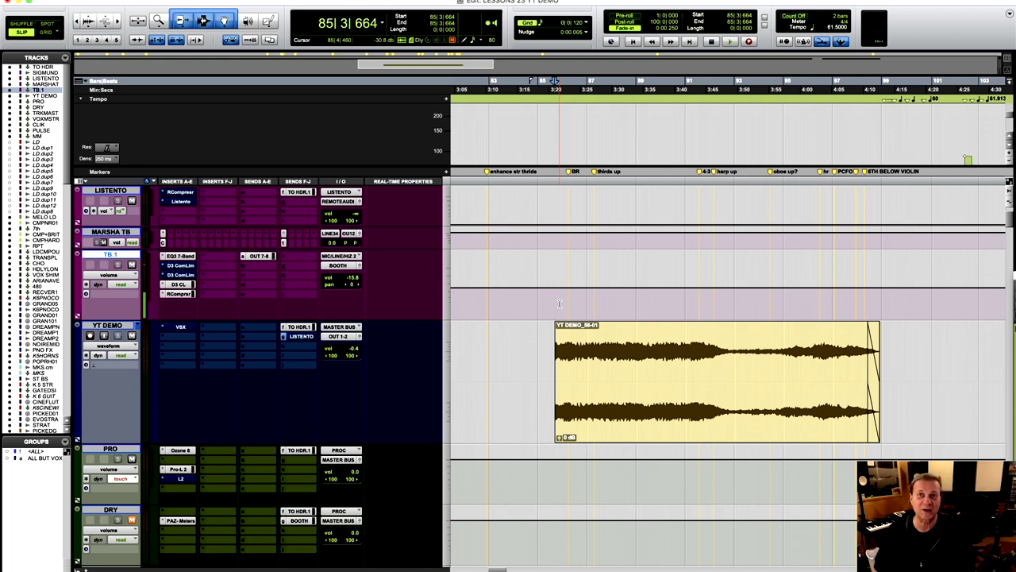
key("space")
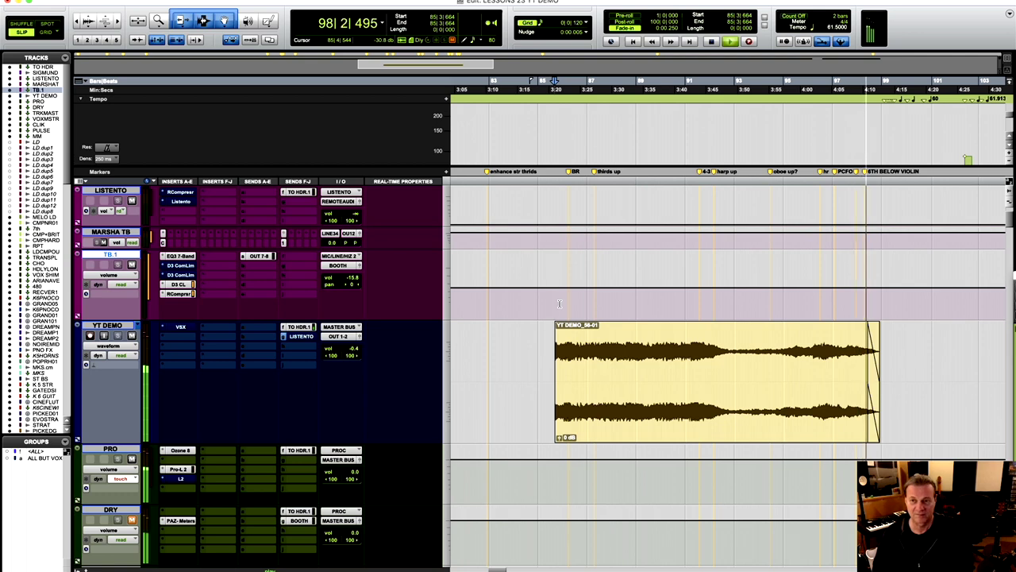
key("space")
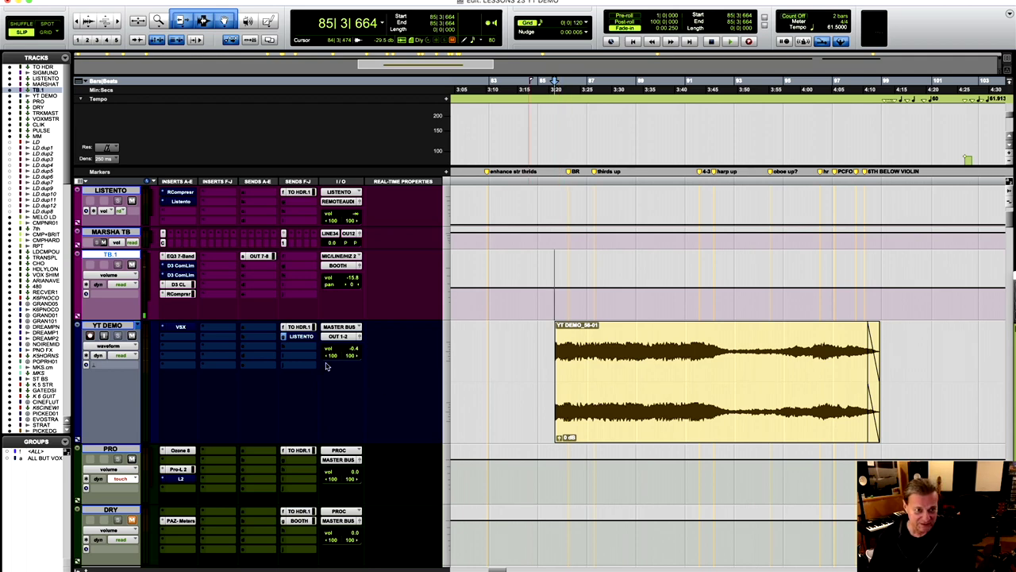
left_click(105, 336)
Step: During playback, scroll to the STRAT–SORD ENS tracks and turn on SORD ENS input monitoring
key("space")
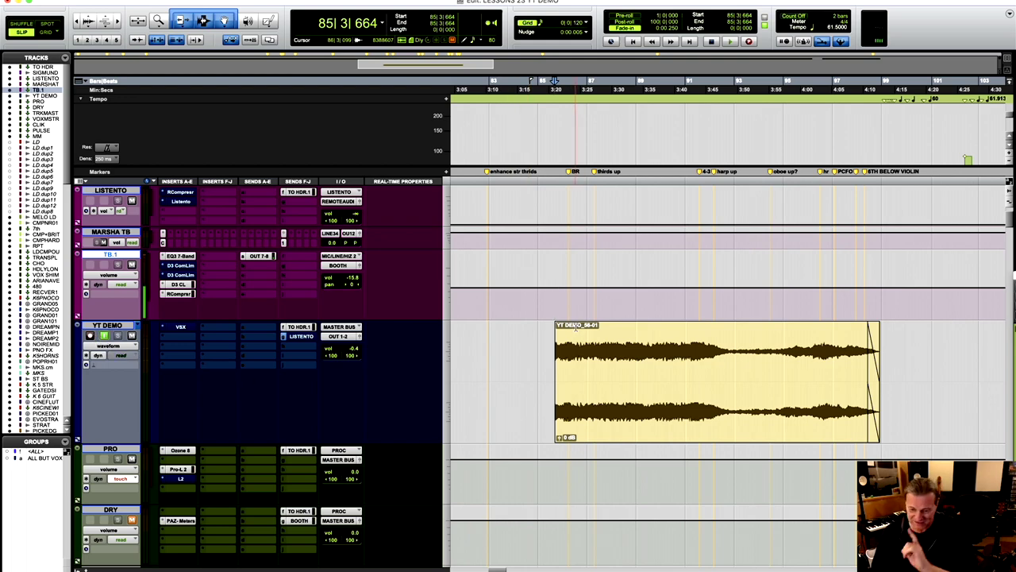
scroll(582, 357, "down", 15)
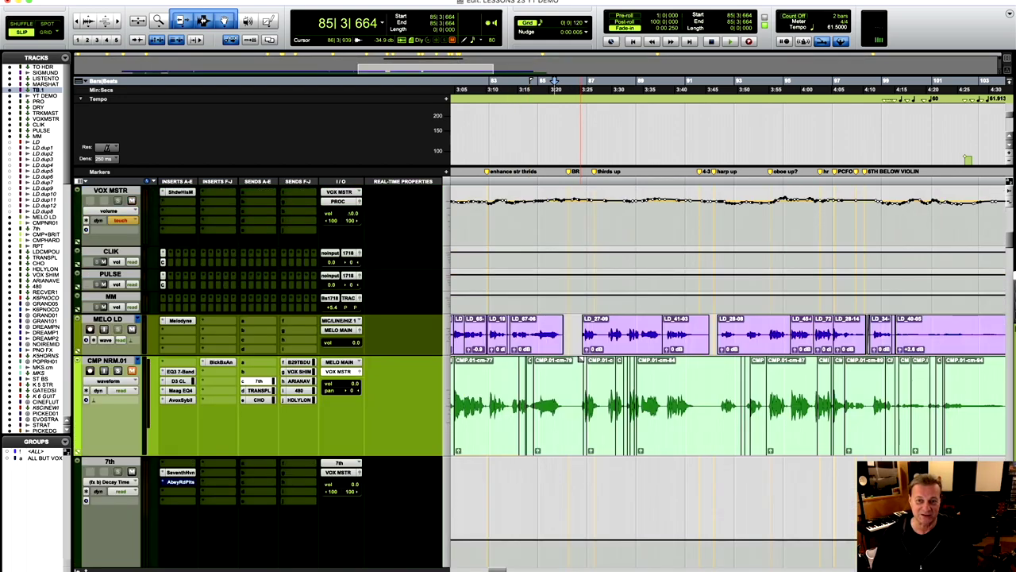
scroll(581, 357, "down", 20)
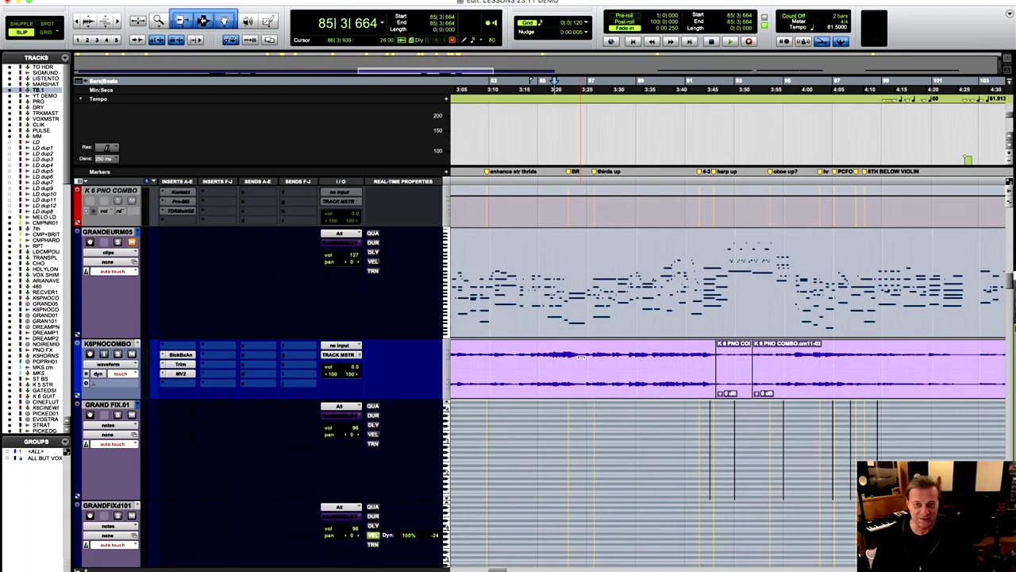
scroll(581, 357, "down", 20)
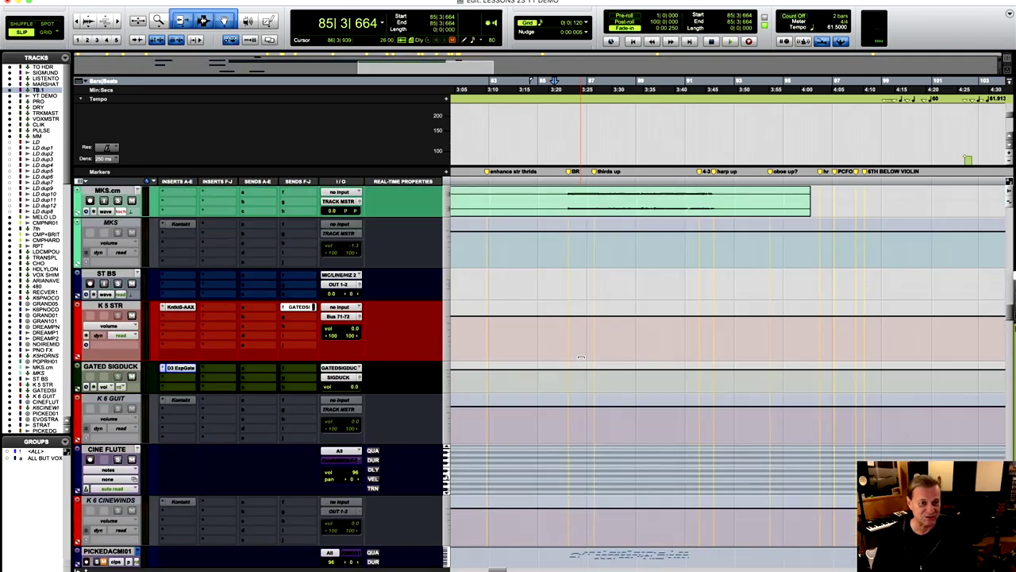
scroll(581, 357, "down", 20)
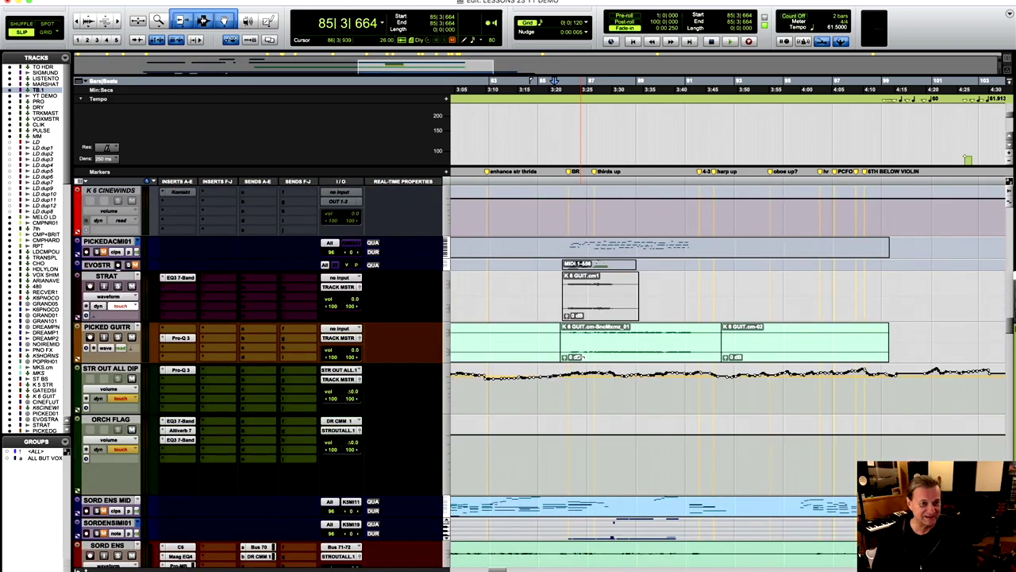
scroll(581, 358, "down", 3)
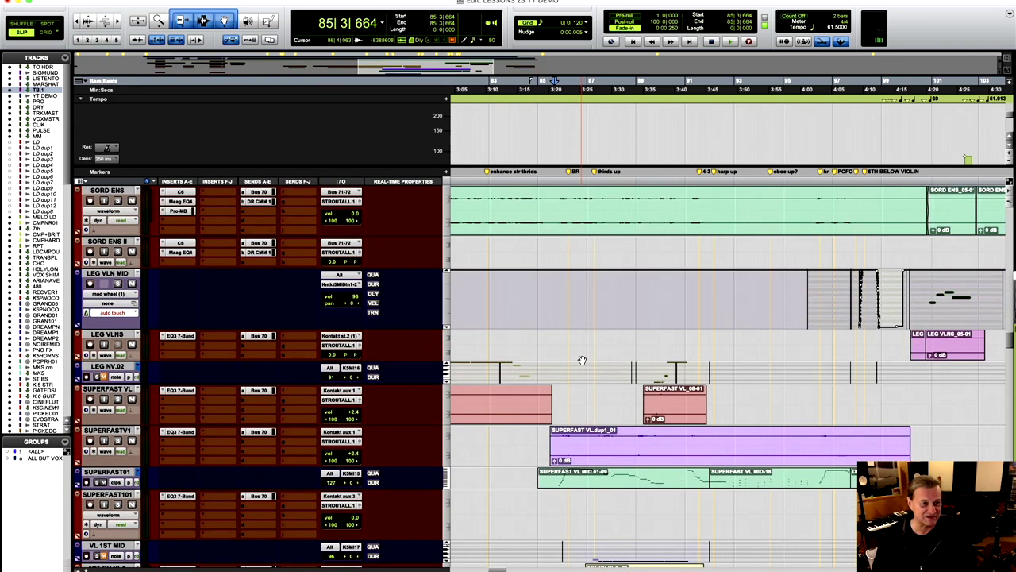
scroll(582, 360, "down", 3)
scroll(582, 361, "up", 12)
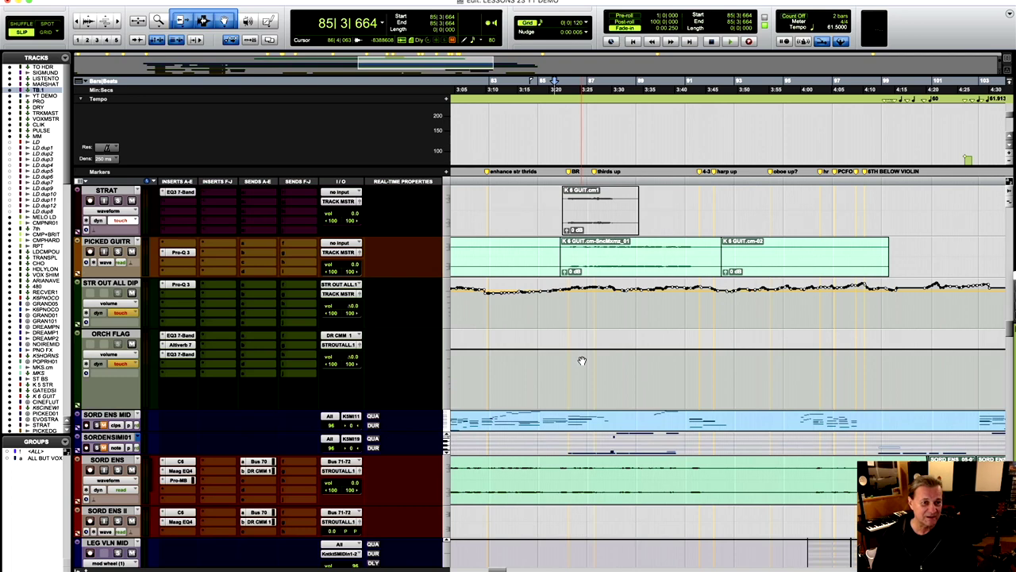
left_click(103, 470)
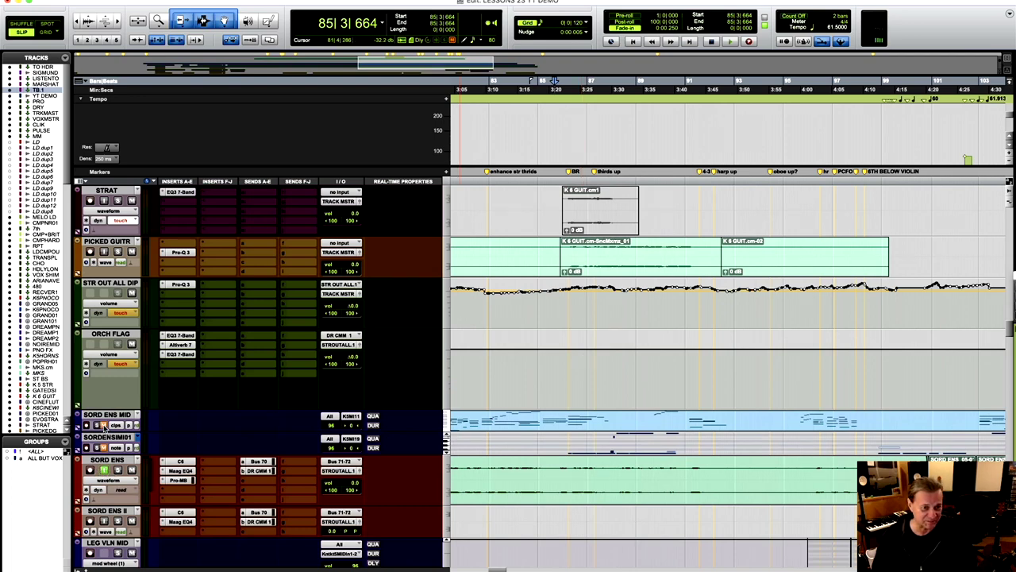
Step: Record-enable the SORD ENS MID track
left_click(86, 425)
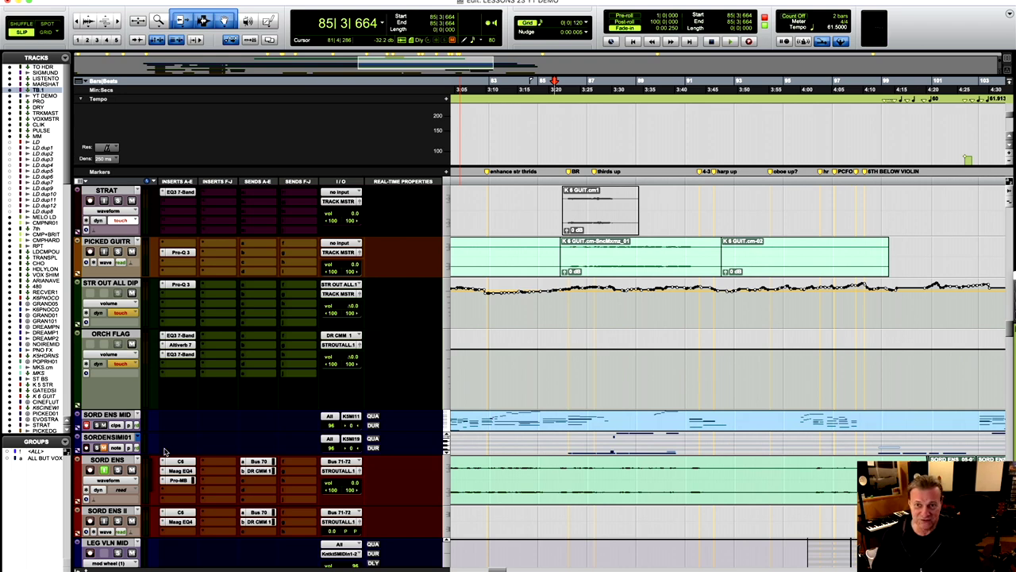
Step: Place the play position on SORD ENS near bar 85 and make the waveforms two steps taller
left_click(555, 485)
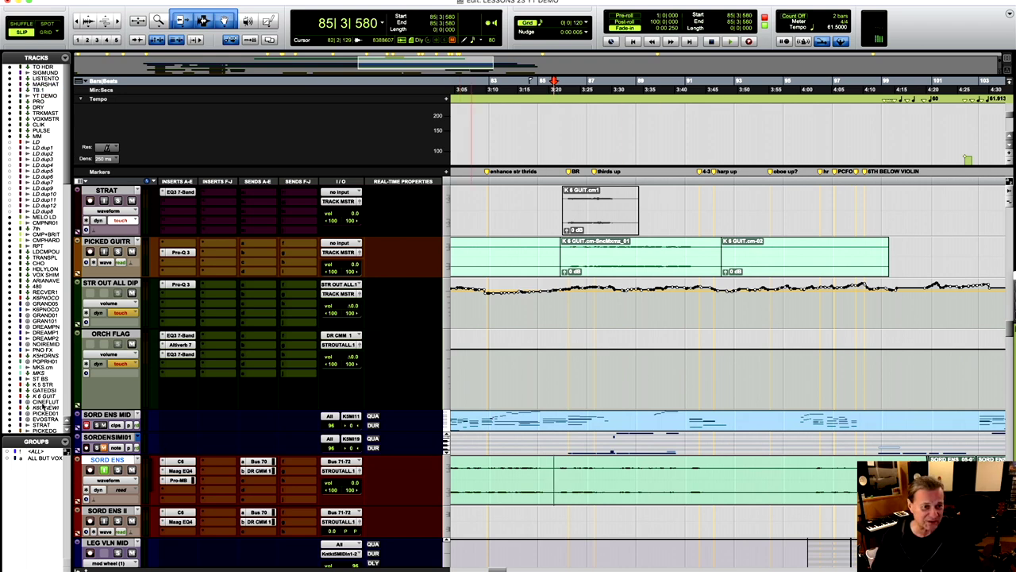
scroll(580, 441, "down", 10)
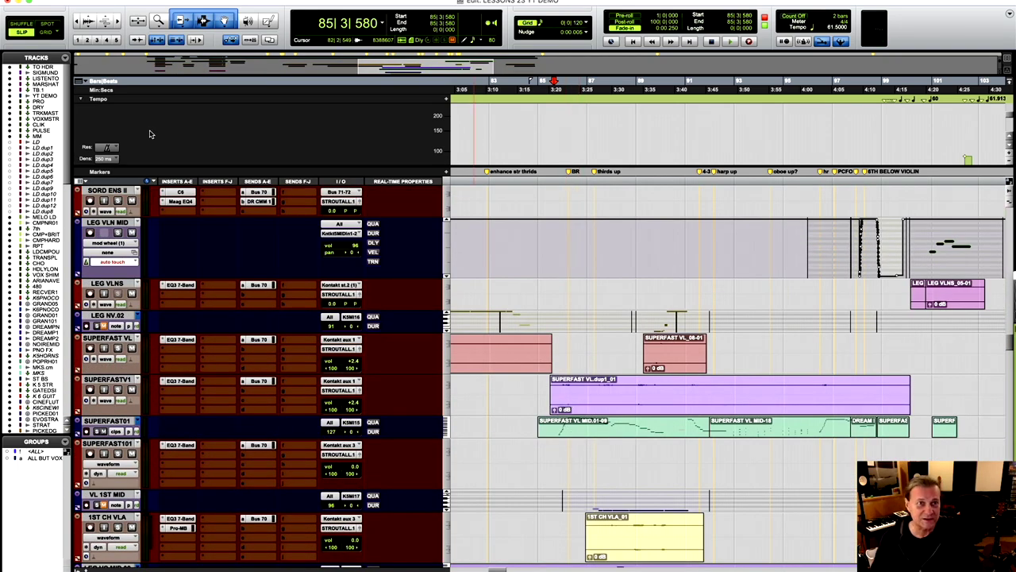
left_click(87, 21)
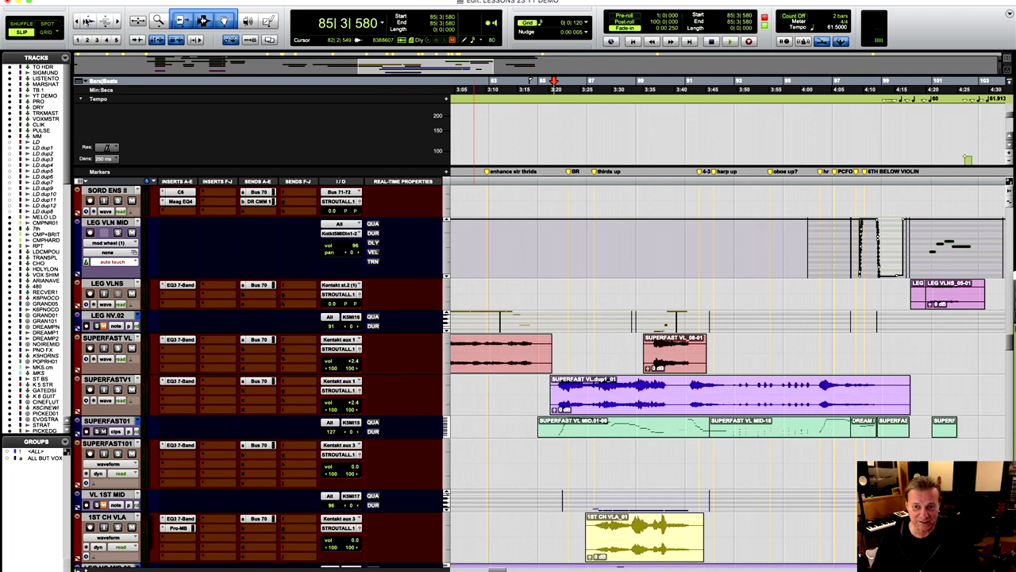
left_click(88, 22)
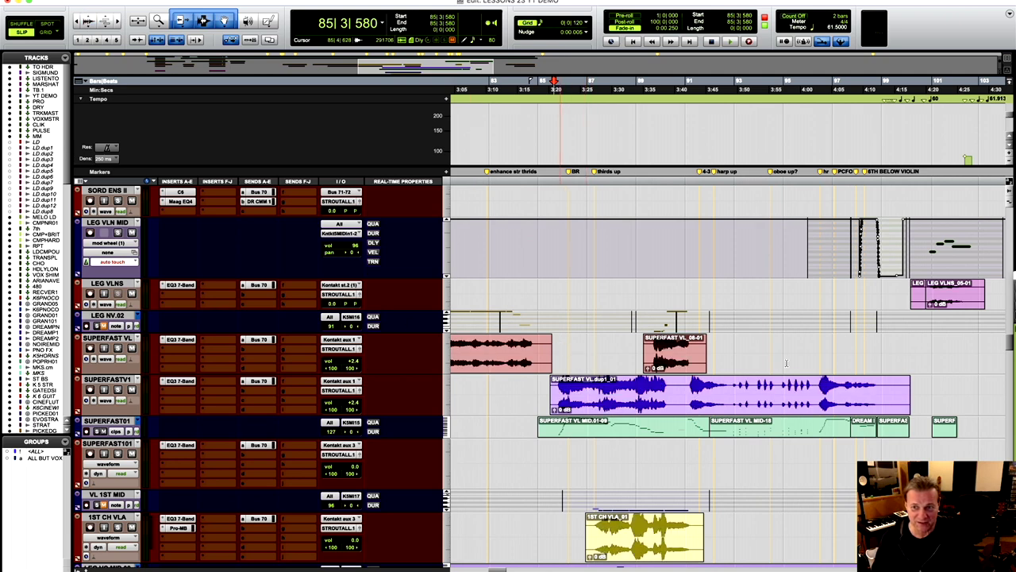
Step: Audition SUPERFASTV1 soloed from bar 96, then unsolo it
left_click(817, 353)
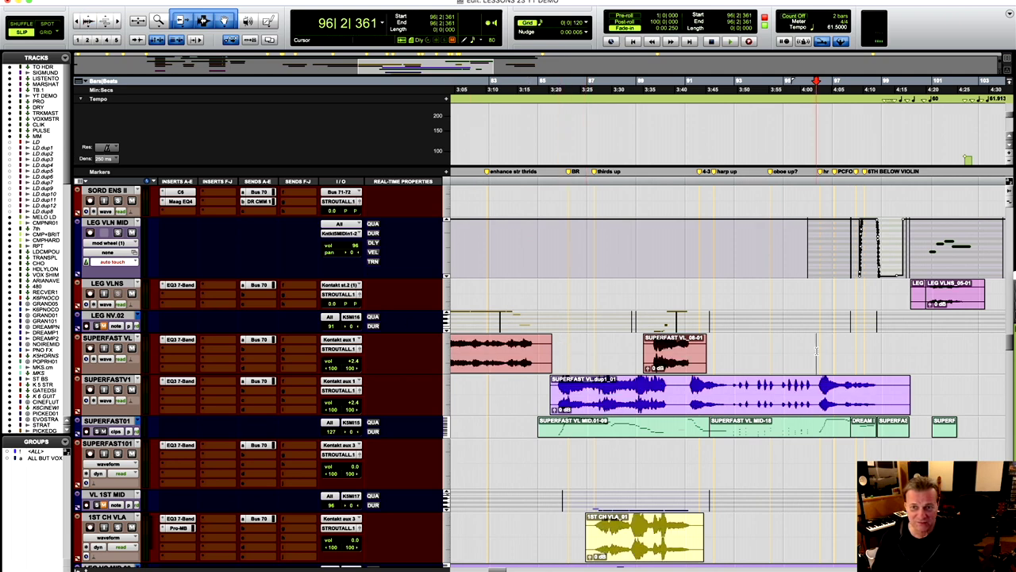
left_click(118, 389)
key("space")
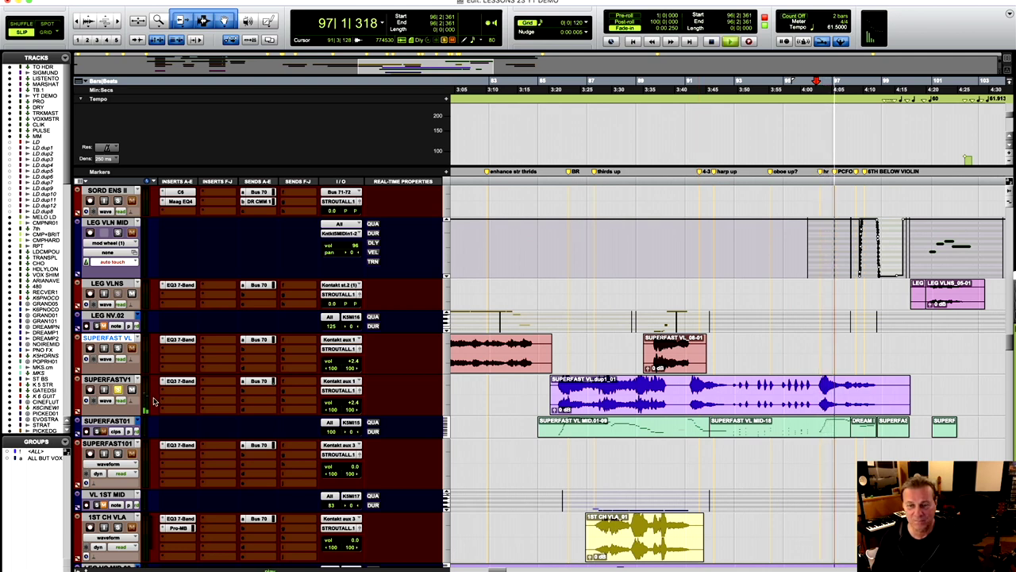
key("space")
left_click(118, 390)
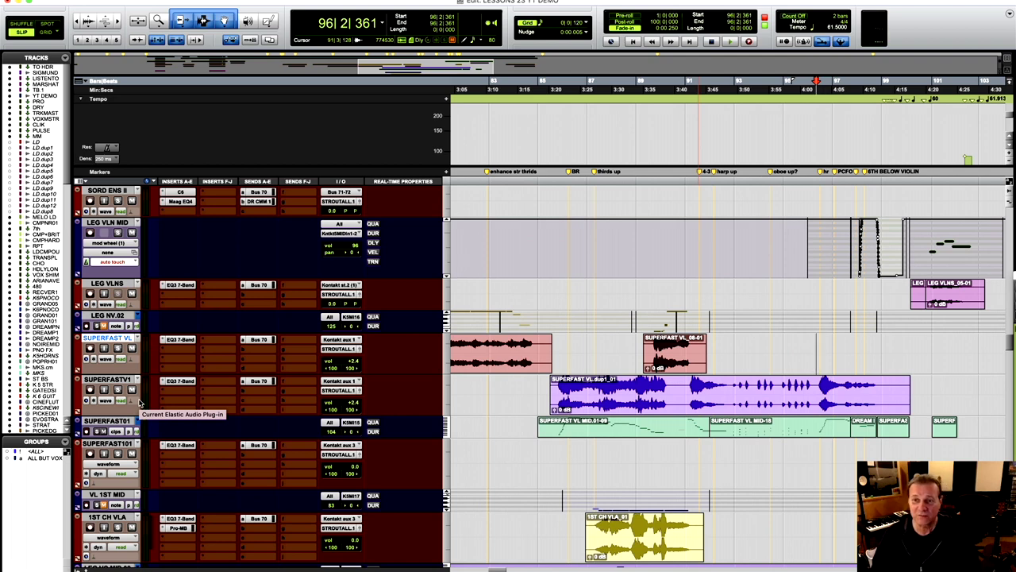
Step: Open the Kontakt (Kntkt5-AAX) instrument on the K 5 STR track
scroll(541, 329, "up", 3)
scroll(541, 329, "up", 10)
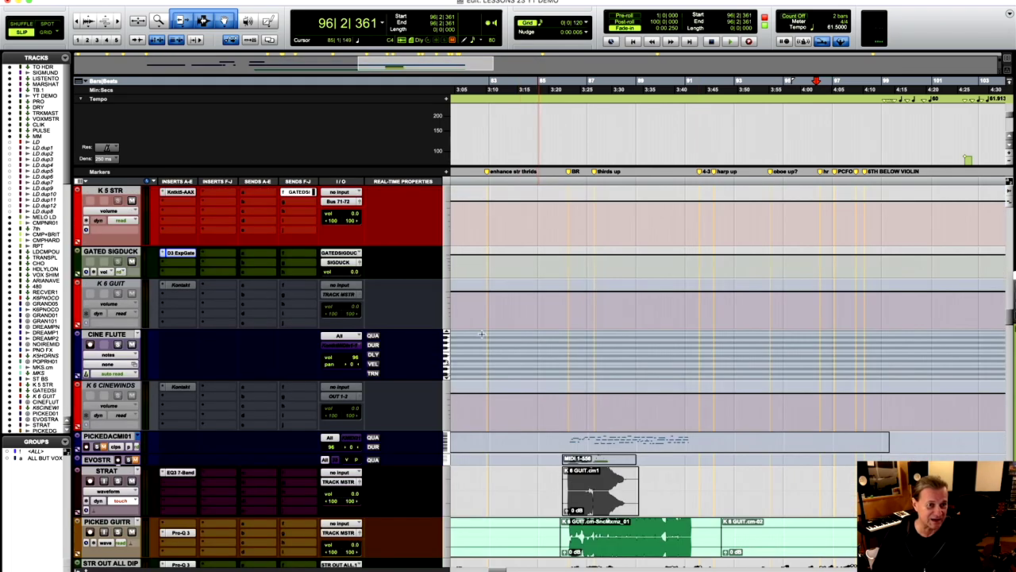
scroll(148, 223, "up", 2)
scroll(192, 252, "up", 2)
left_click(183, 224)
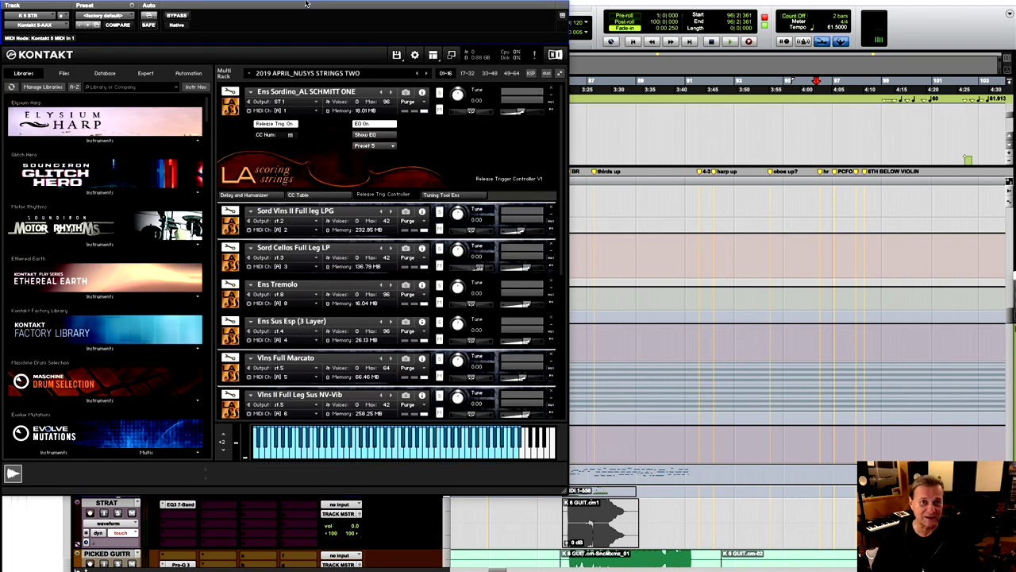
Step: Move the Kontakt window toward the screen centre to view the LA Scoring Strings multi
left_click_drag(306, 1, 645, 26)
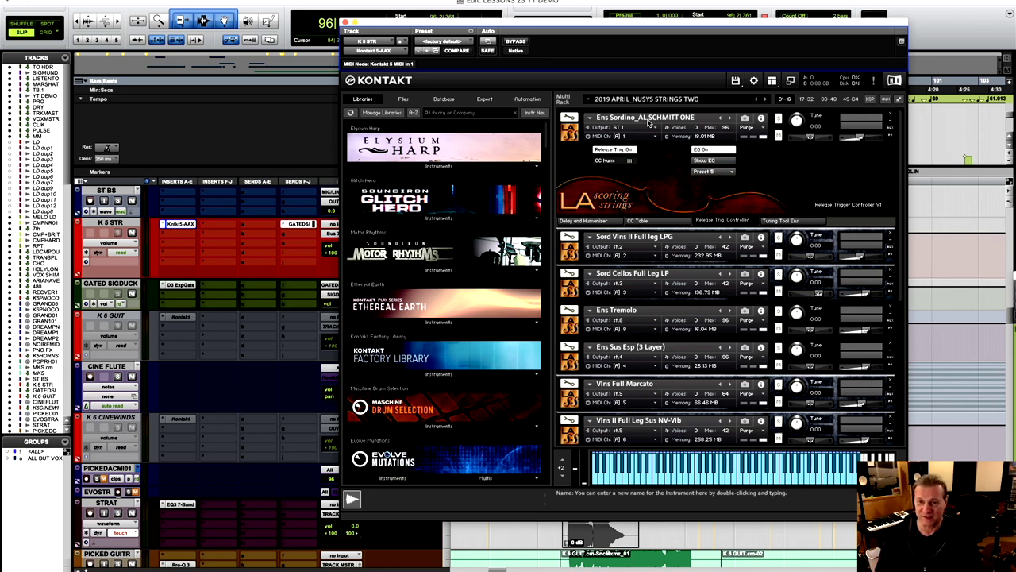
Step: Play the session with the strings multi, then move the Kontakt window to the screen bottom
left_click_drag(664, 28, 416, 2)
scroll(747, 431, "down", 10)
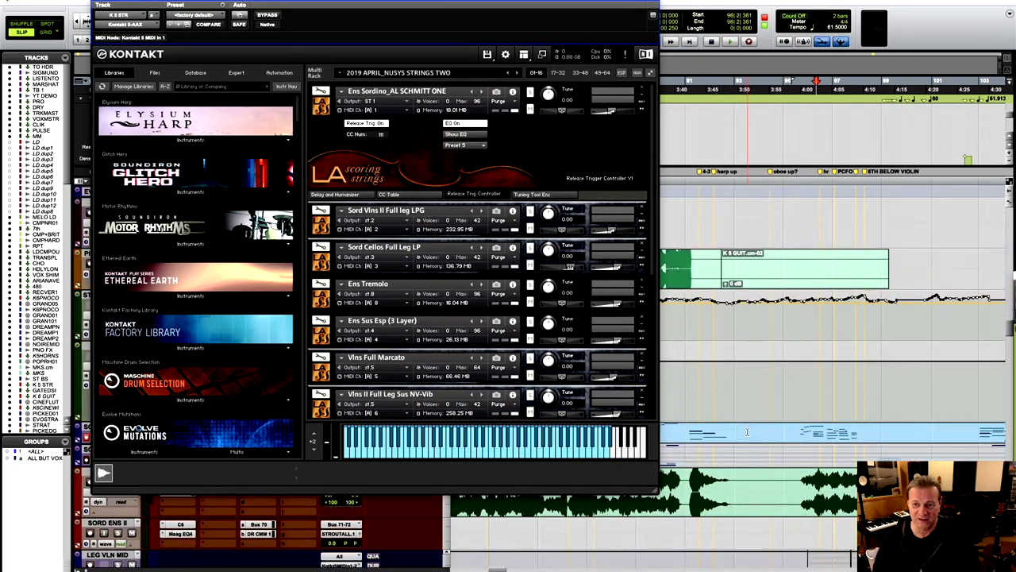
scroll(747, 432, "down", 2)
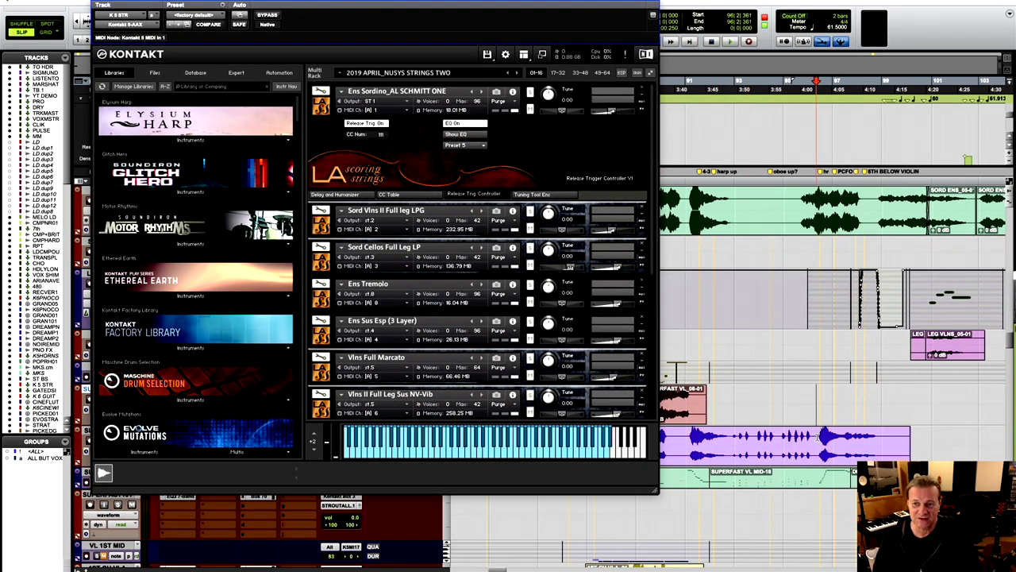
left_click_drag(397, 4, 512, 4)
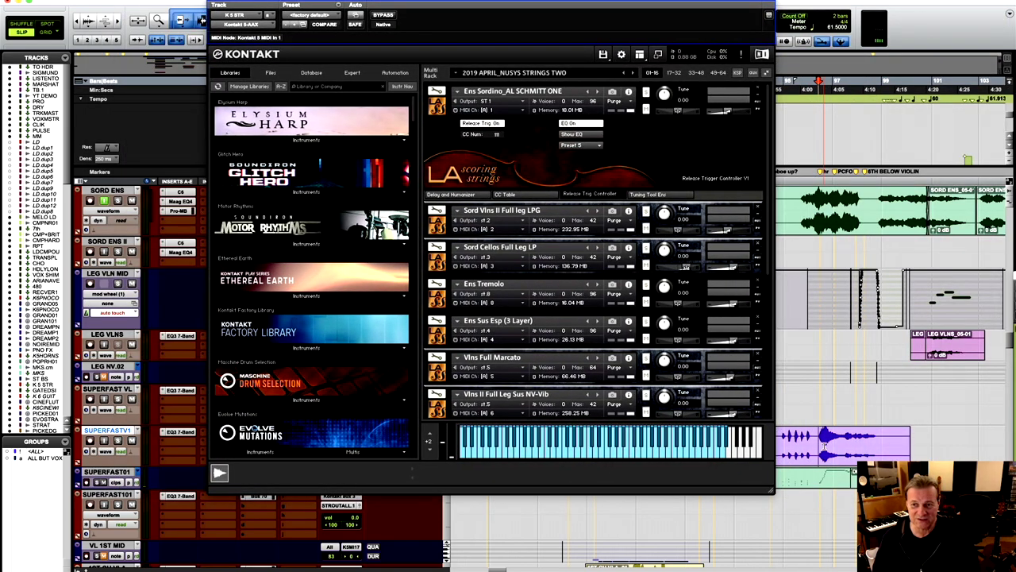
key("space")
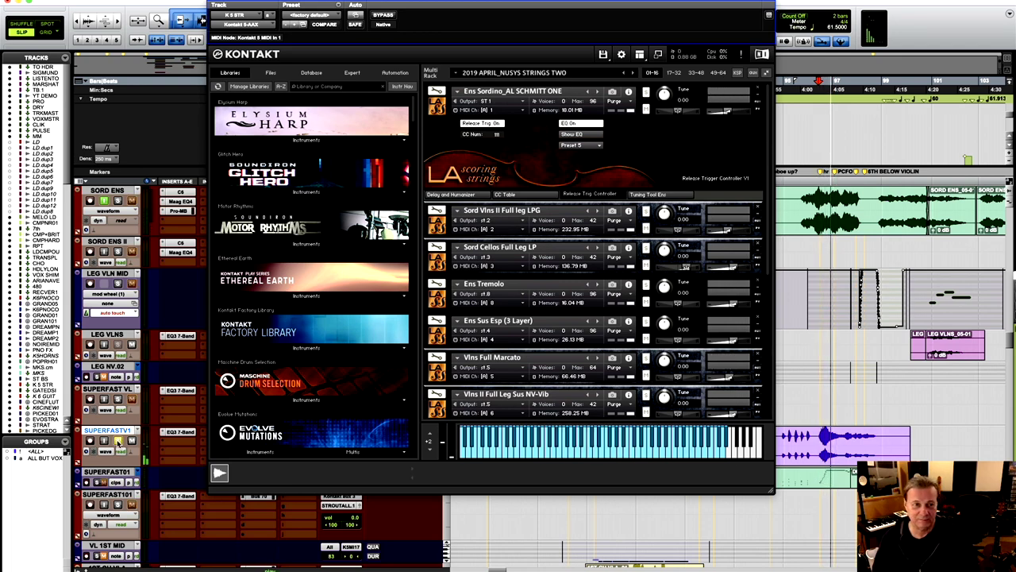
left_click_drag(360, 6, 640, 30)
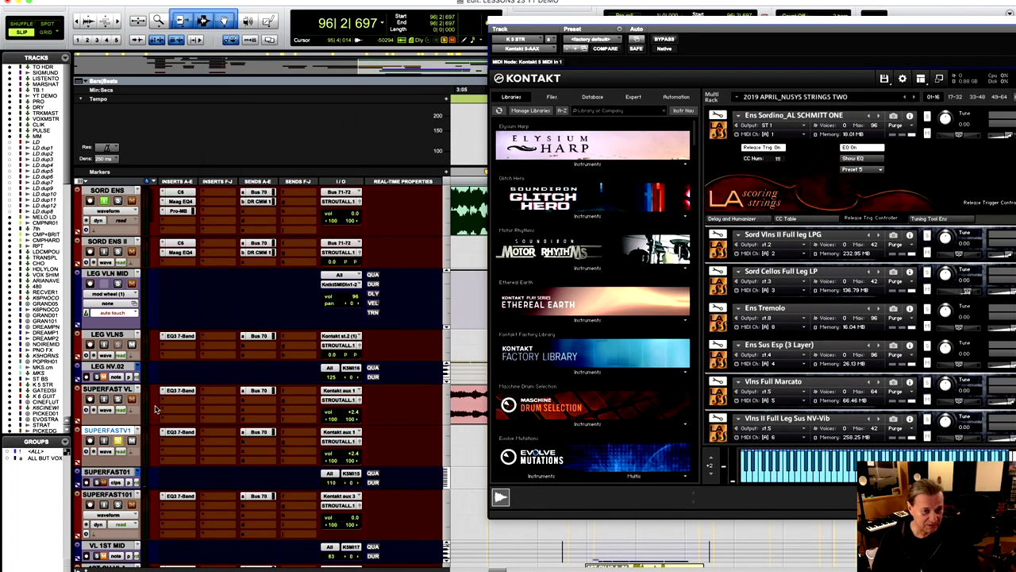
left_click_drag(675, 30, 623, 552)
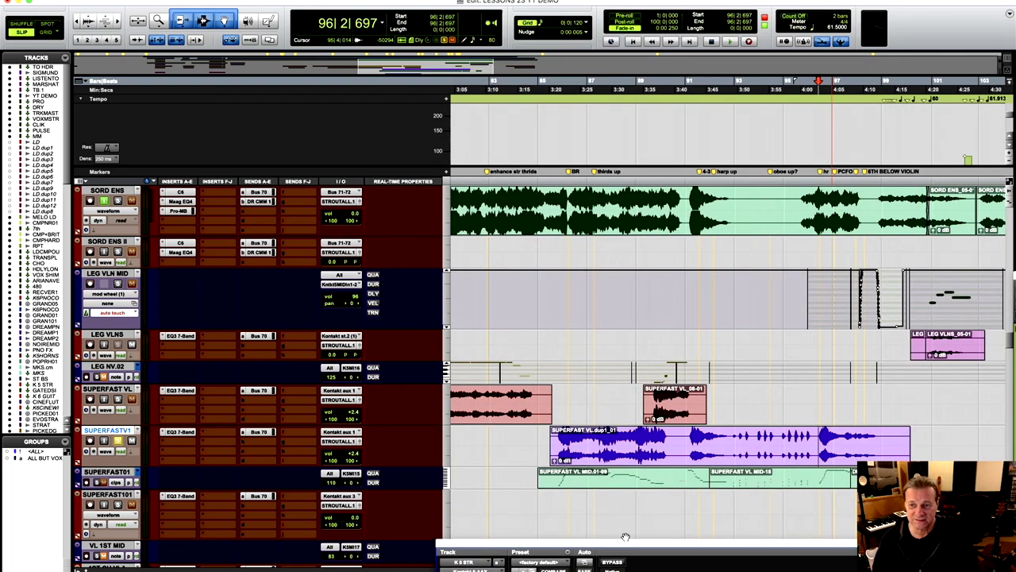
left_click(816, 477)
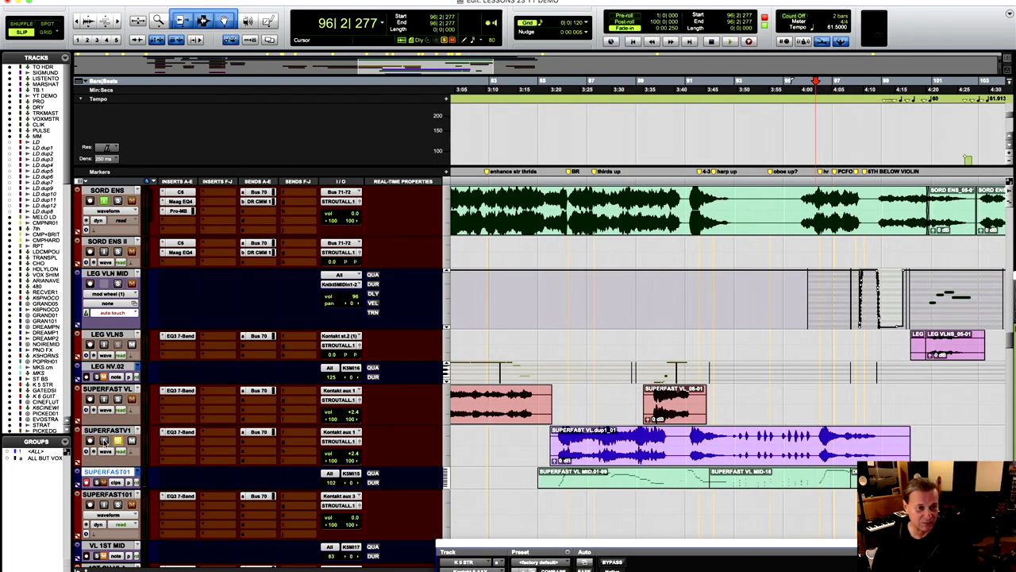
left_click(103, 441)
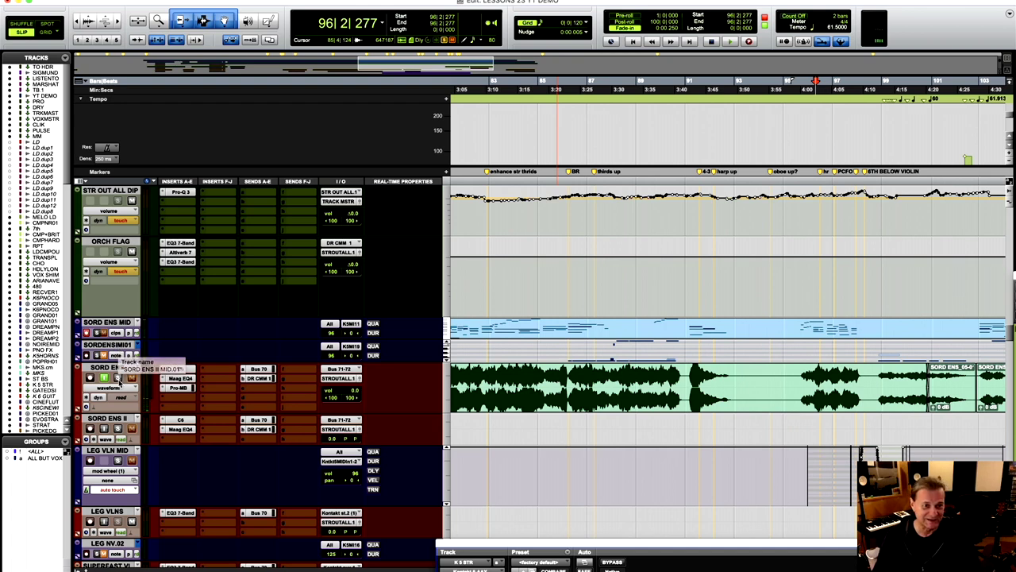
left_click(118, 378)
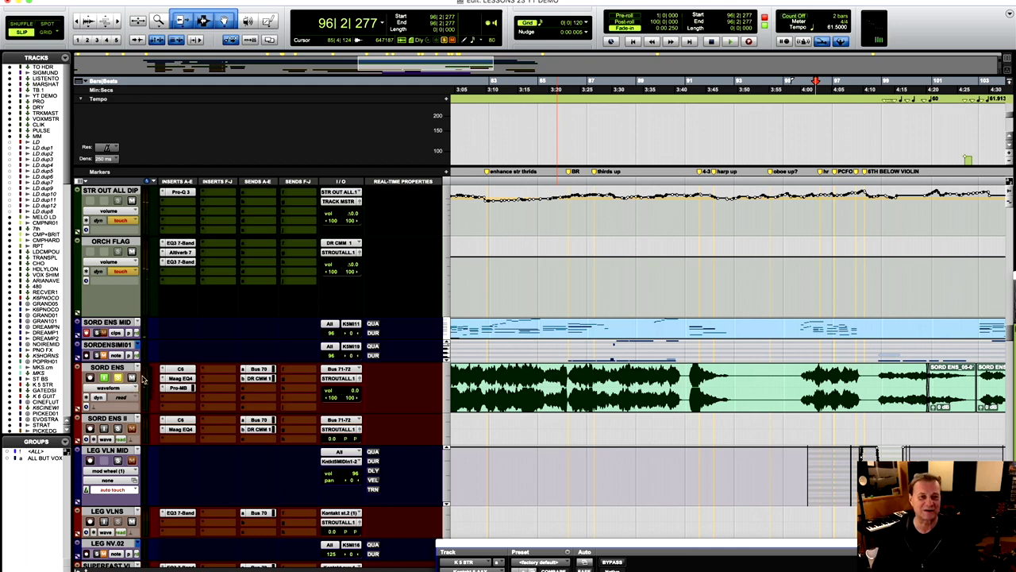
scroll(593, 400, "down", 8)
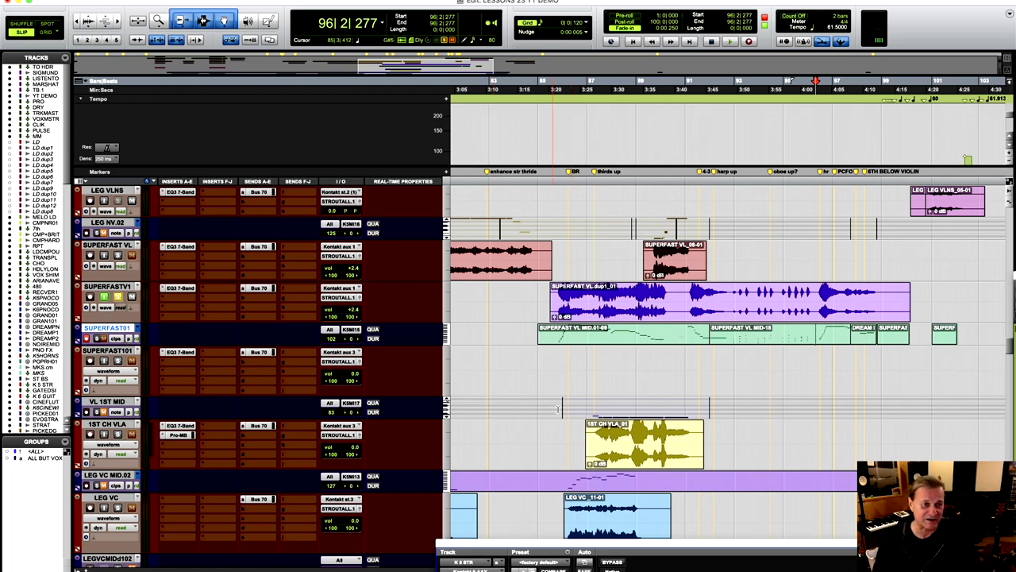
Step: Make K6SPITFIRESTRING active and open its Kontakt instrument with the Spitfire Specials multi
scroll(609, 413, "down", 6)
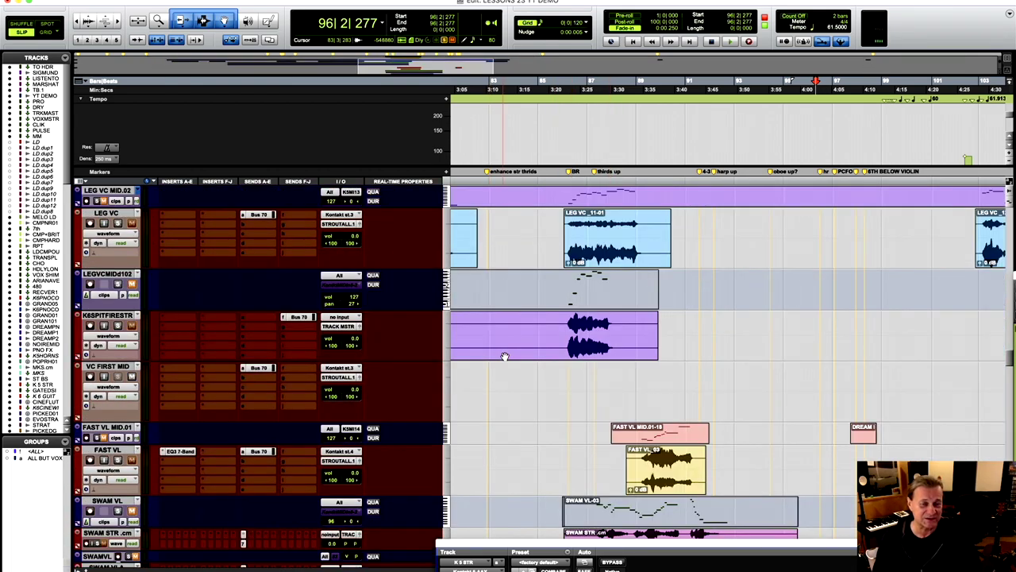
scroll(477, 381, "down", 4)
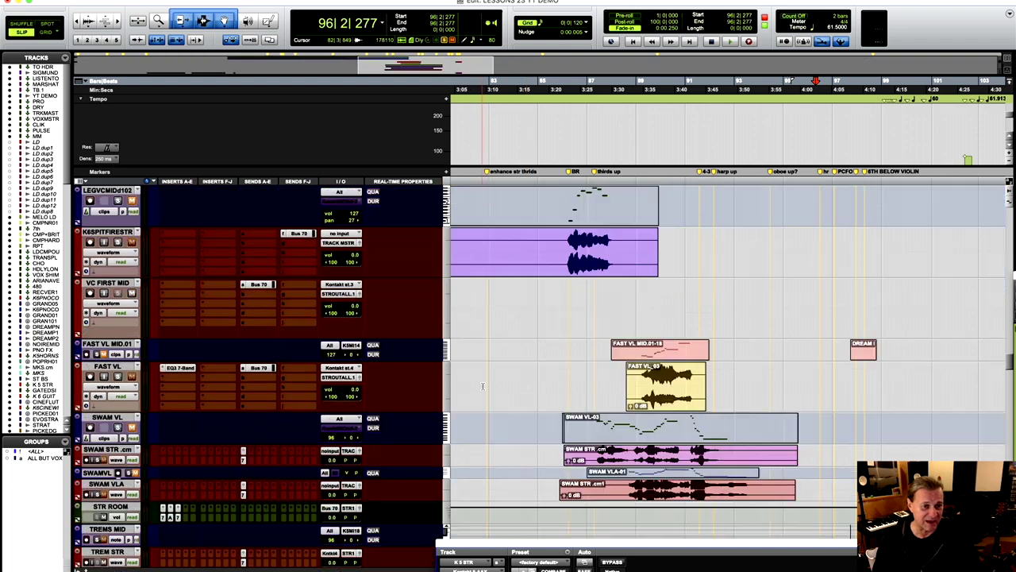
left_click(116, 483)
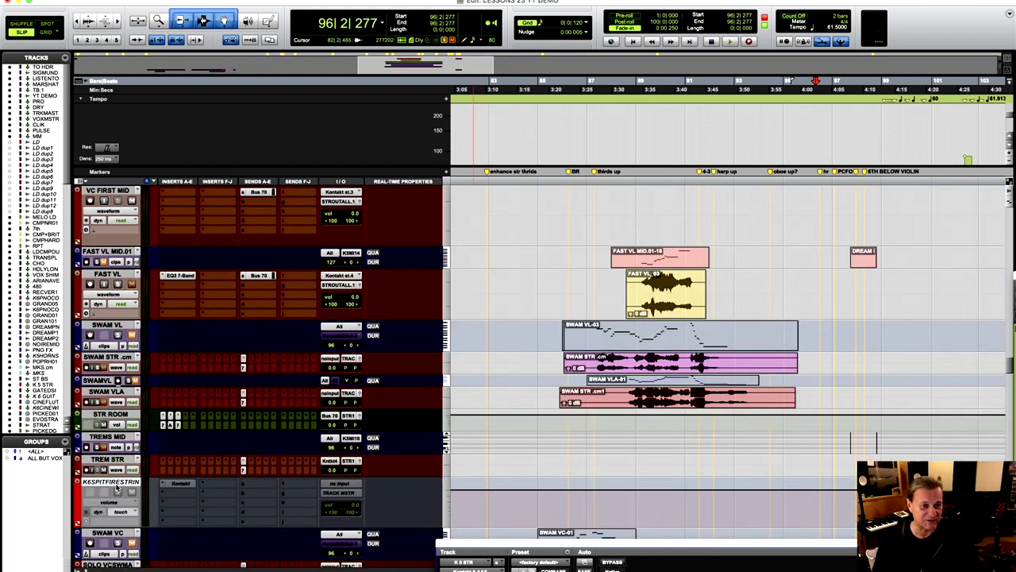
right_click(120, 486)
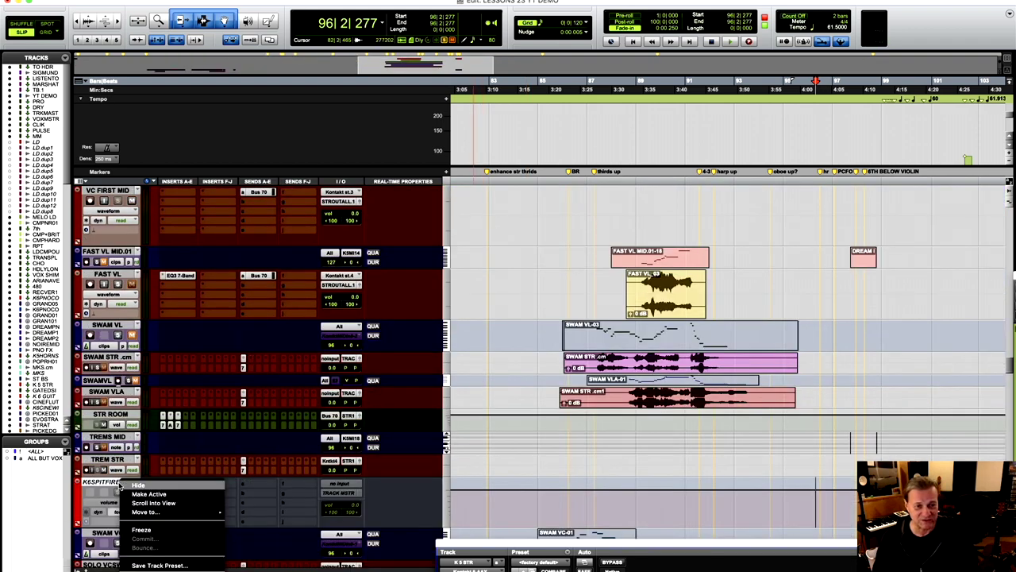
left_click(172, 495)
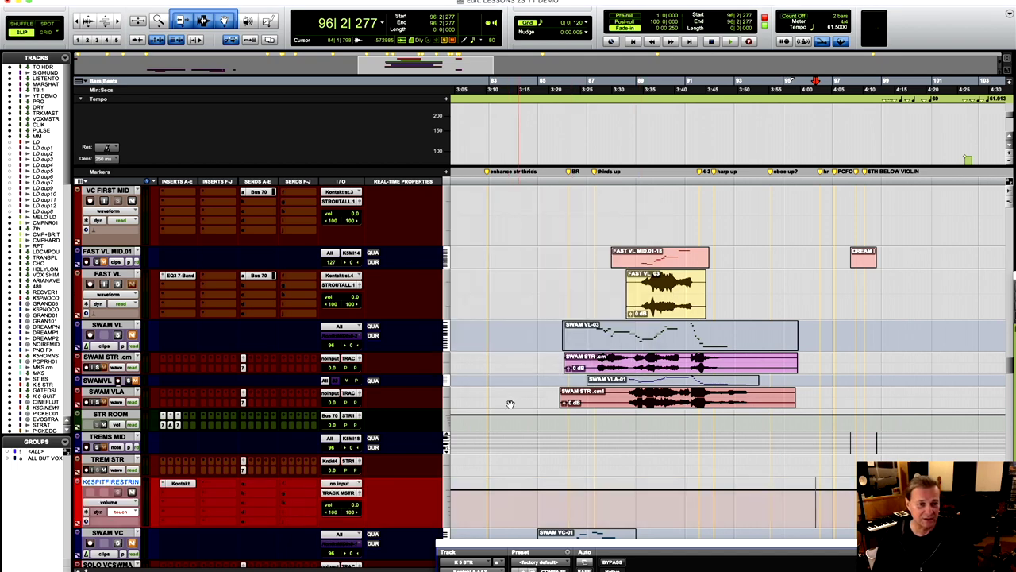
scroll(177, 484, "down", 2)
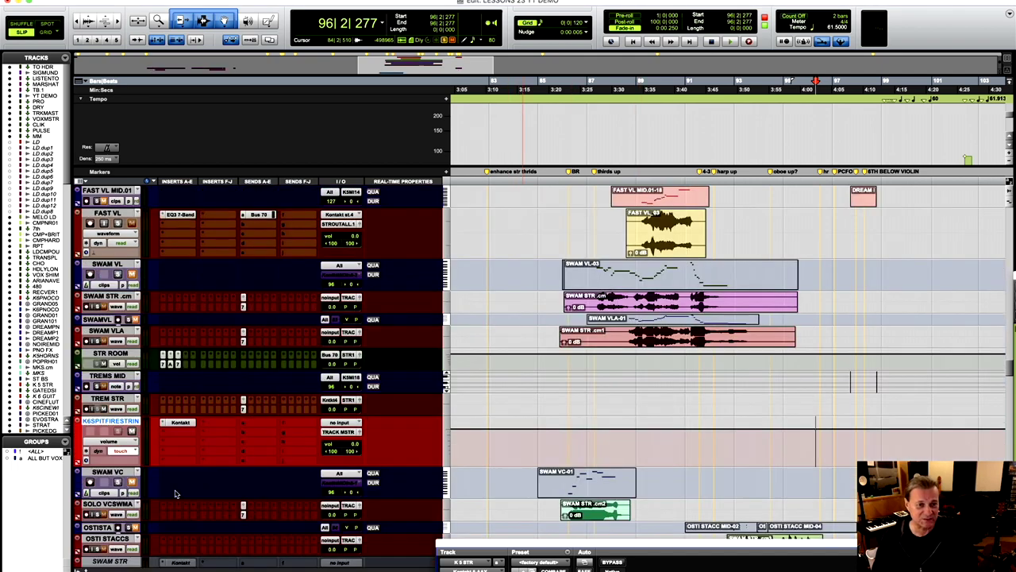
left_click(179, 423)
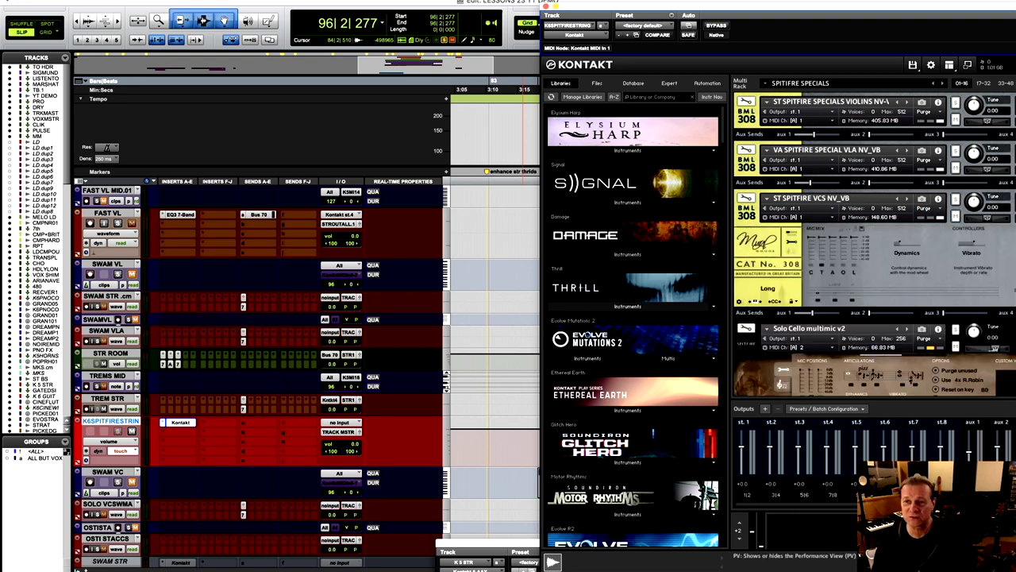
Step: Try cello articulations on ST SPITFIRE VCS NV_VB, settle on Long CS, and move Kontakt down
left_click_drag(775, 13, 650, 13)
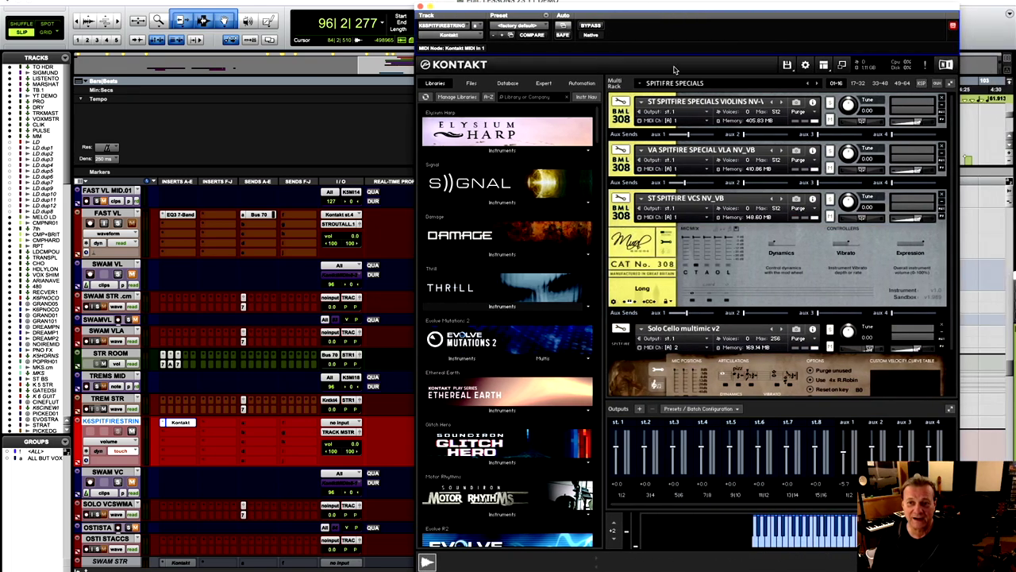
left_click(711, 303)
left_click(710, 304)
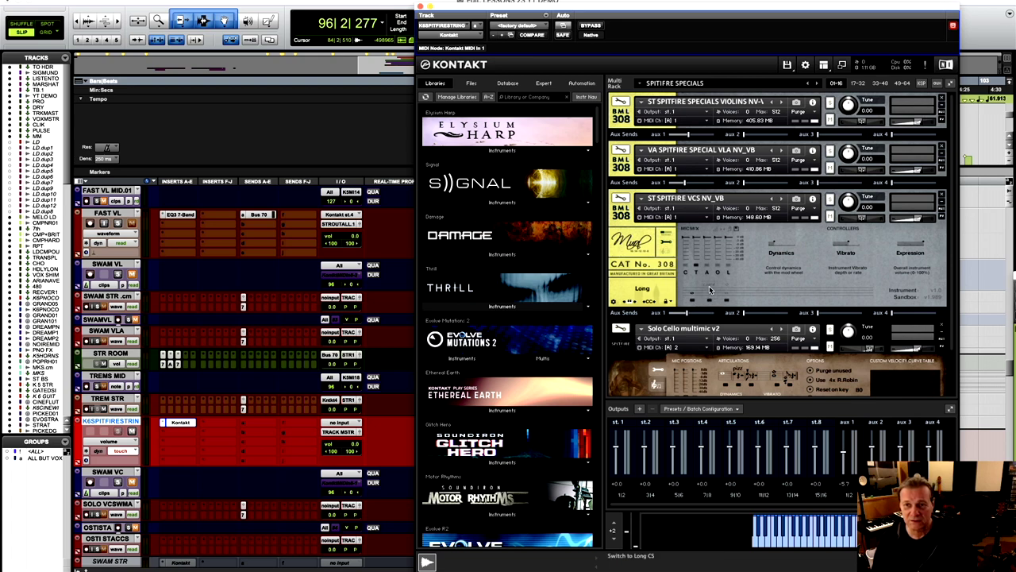
left_click(711, 290)
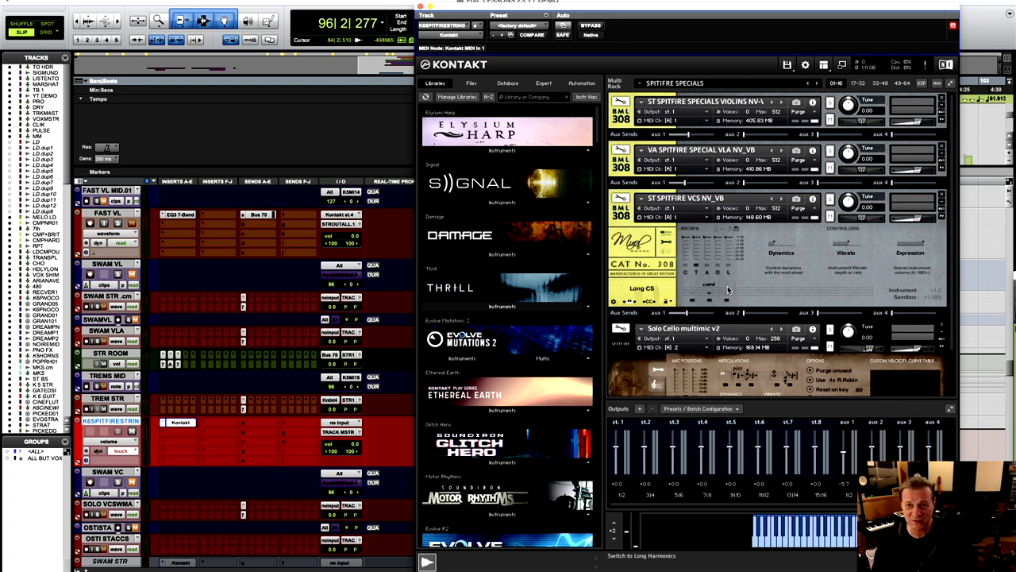
left_click(728, 291)
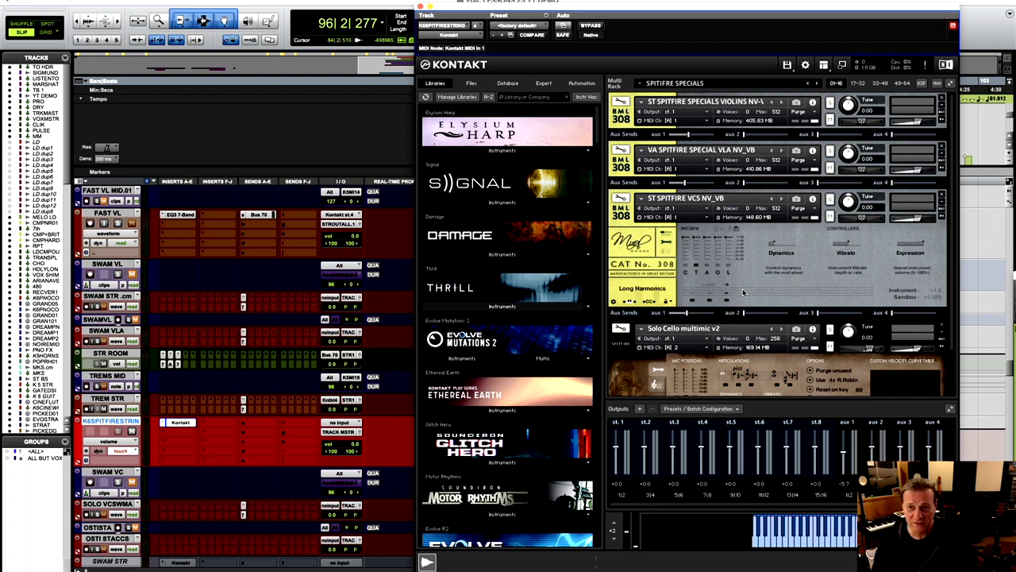
left_click(691, 294)
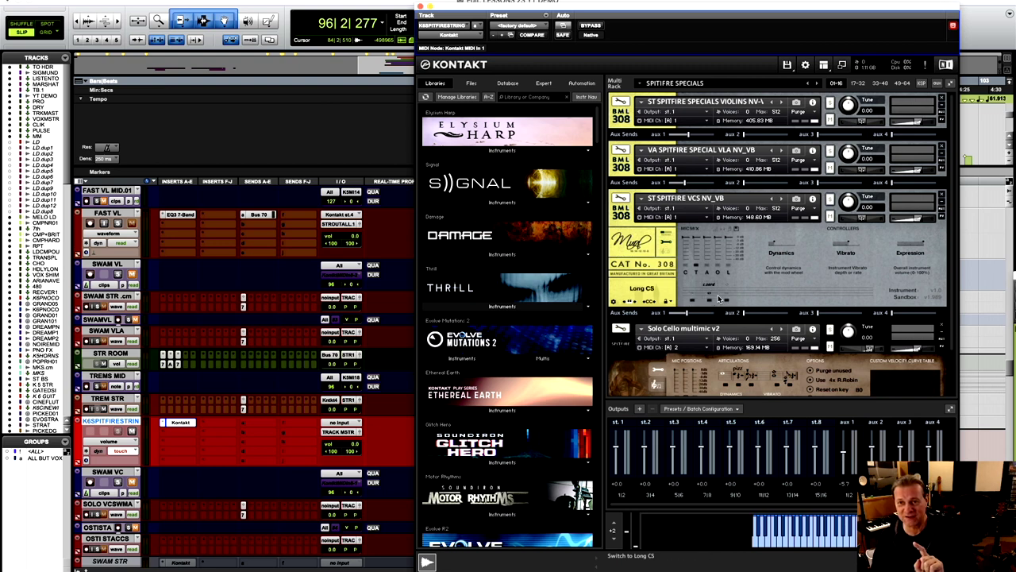
left_click(729, 298)
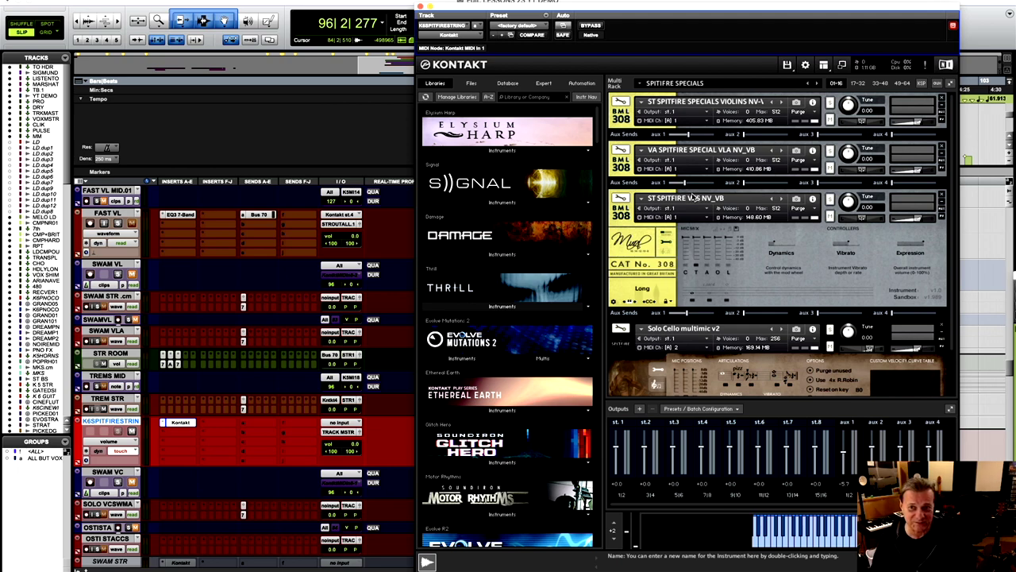
left_click(713, 298)
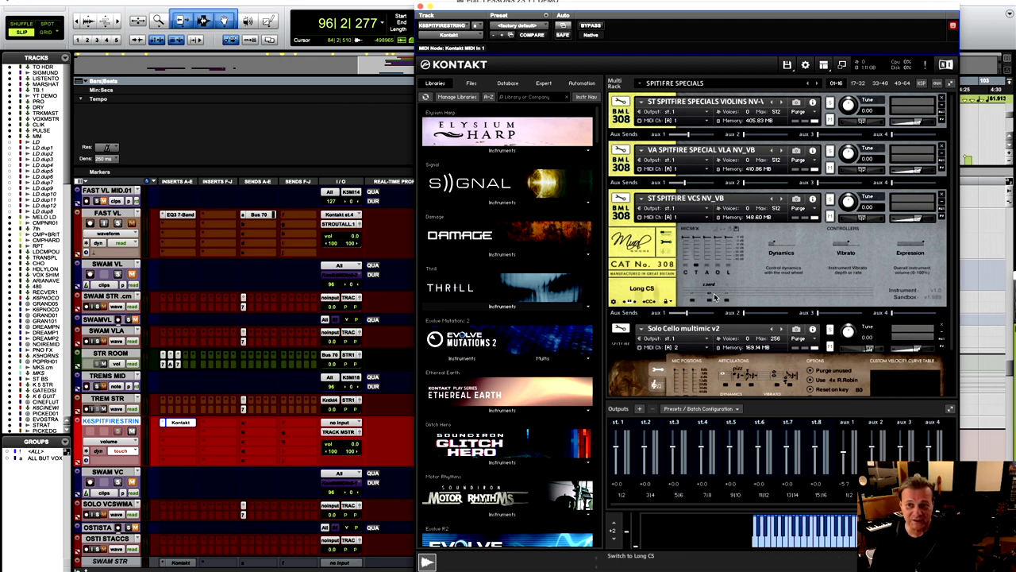
left_click_drag(520, 6, 608, 524)
Step: Increase the SUPERFAST01 MIDI track height and shift the selection to around bar 88
scroll(572, 395, "down", 1)
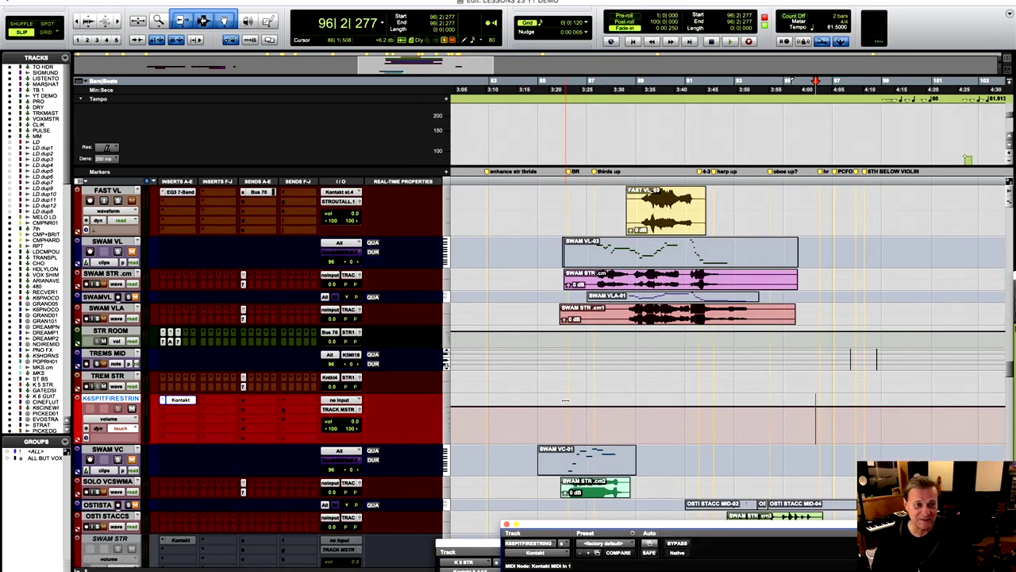
scroll(571, 394, "up", 5)
scroll(572, 395, "up", 4)
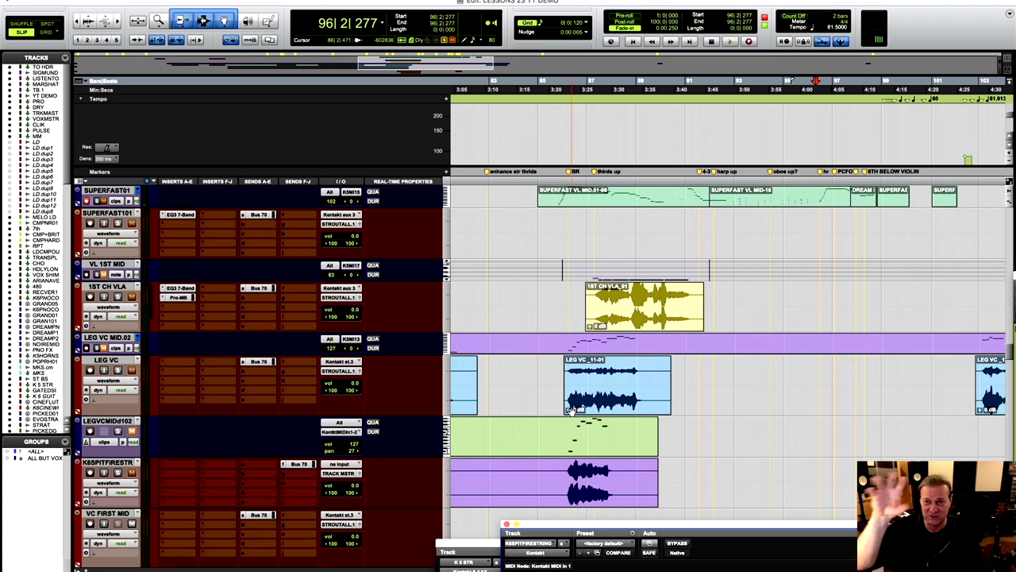
scroll(572, 419, "up", 1)
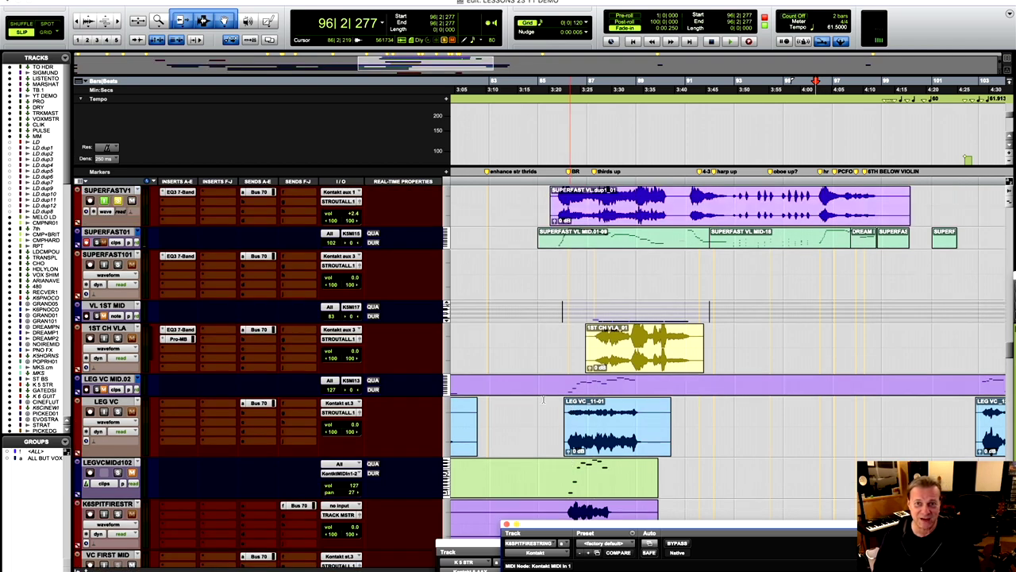
left_click_drag(553, 238, 591, 236)
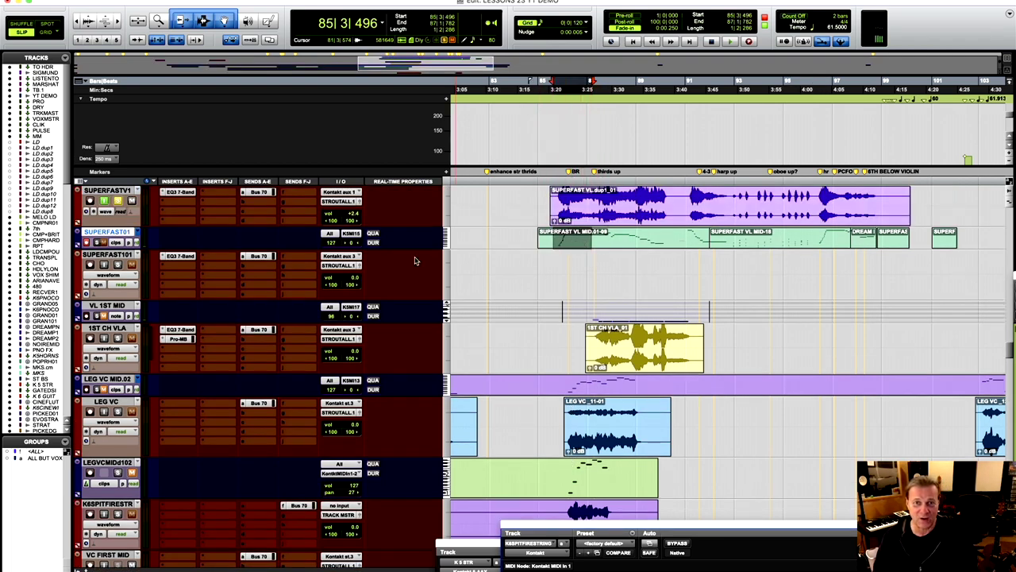
left_click_drag(413, 250, 427, 317)
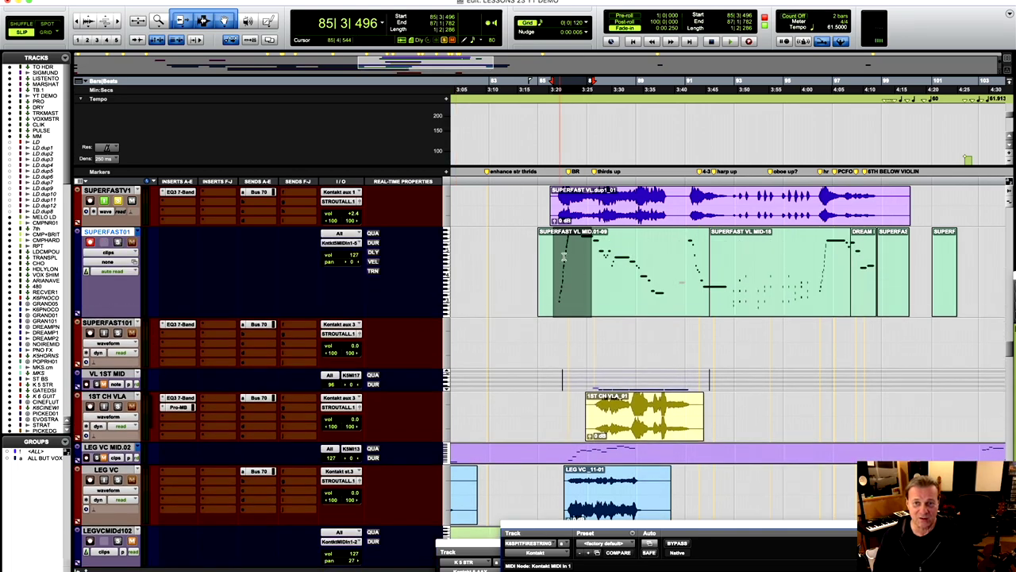
left_click_drag(611, 258, 659, 256)
scroll(659, 256, "up", 6)
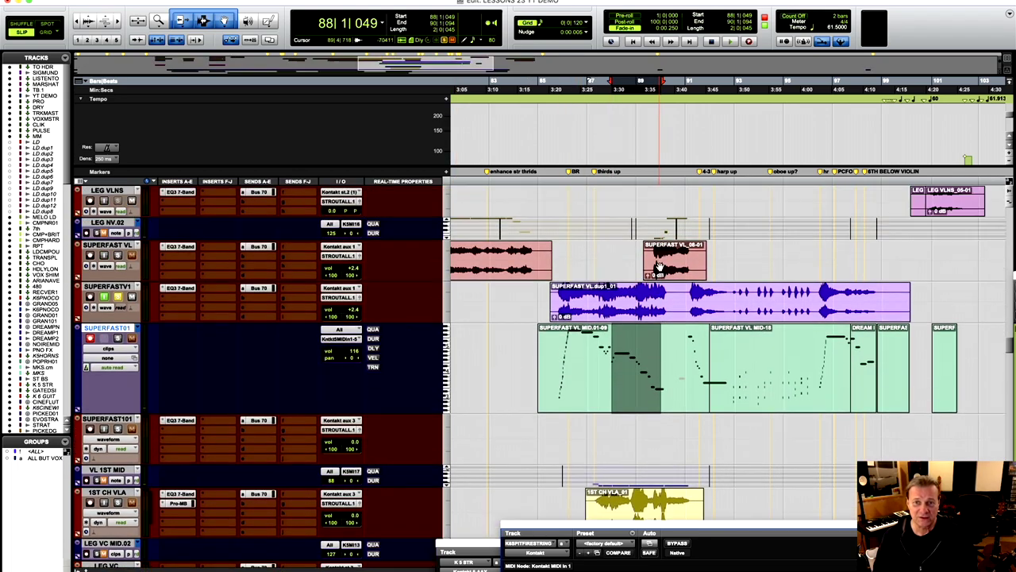
scroll(627, 244, "up", 3)
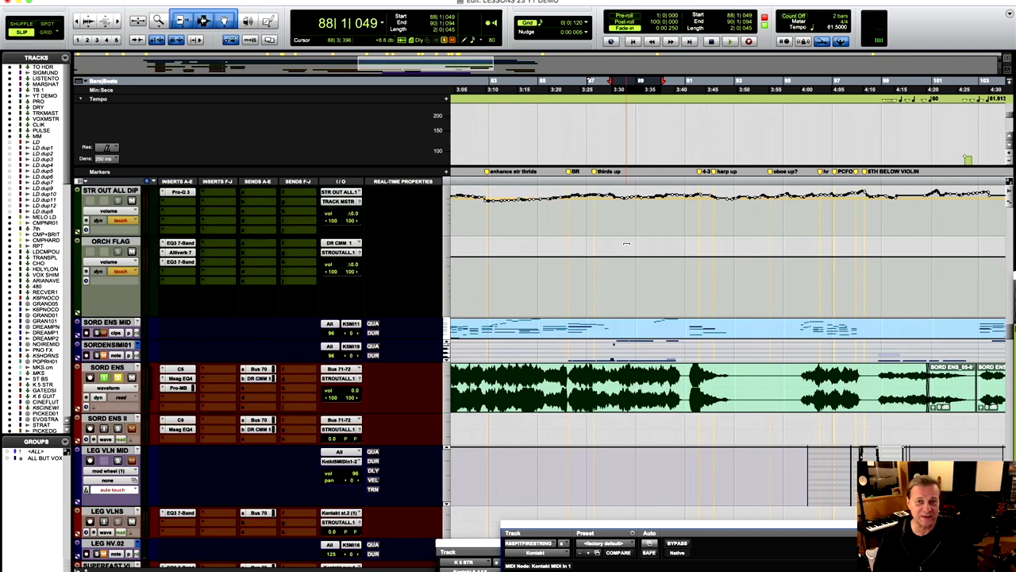
Step: Audition the SORD ENS strings from 85|2|701, then stop playback
key("space")
left_click_drag(619, 374, 742, 378)
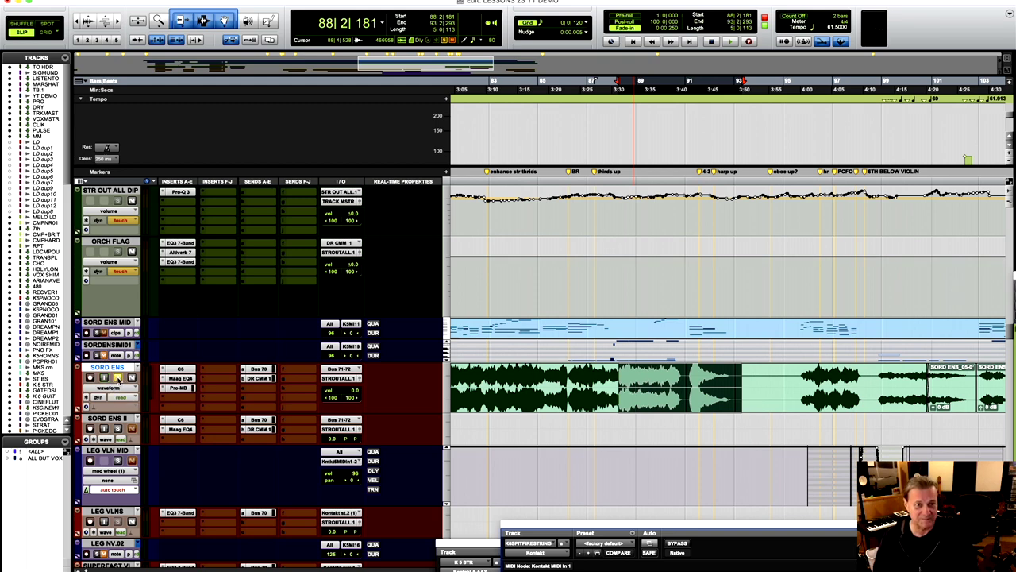
left_click(591, 381)
key("space")
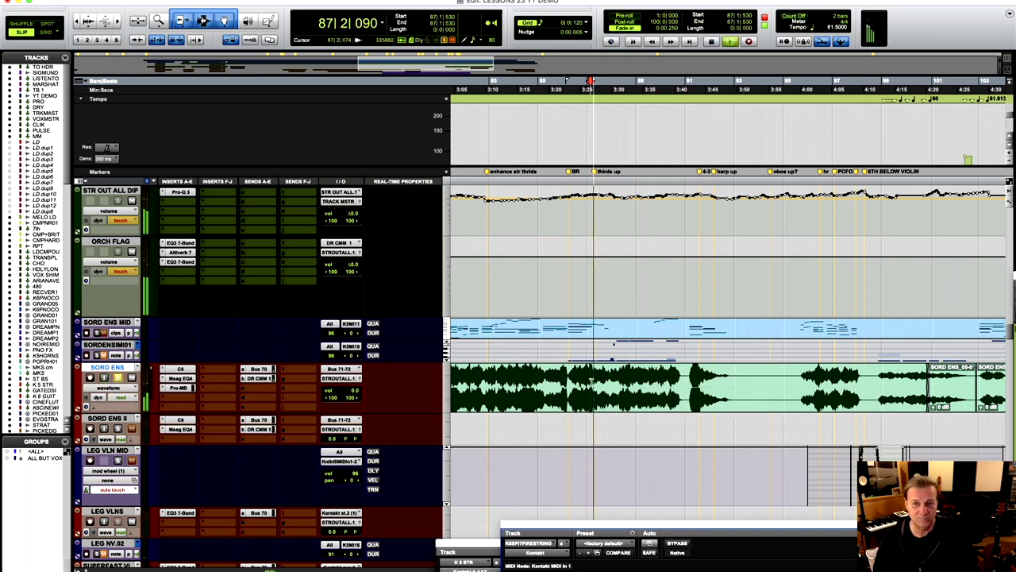
left_click(548, 381)
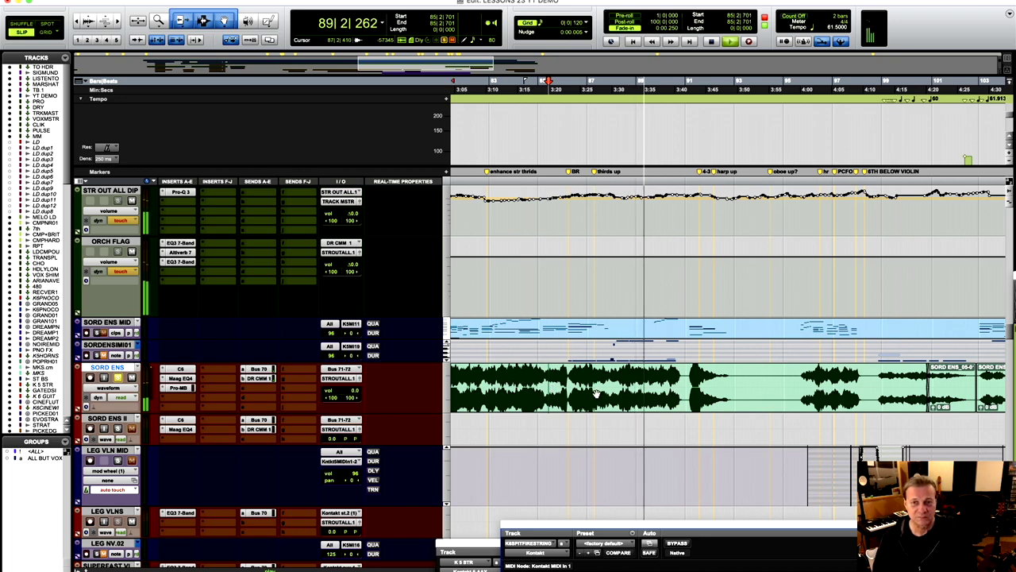
key("space")
scroll(596, 393, "down", 8)
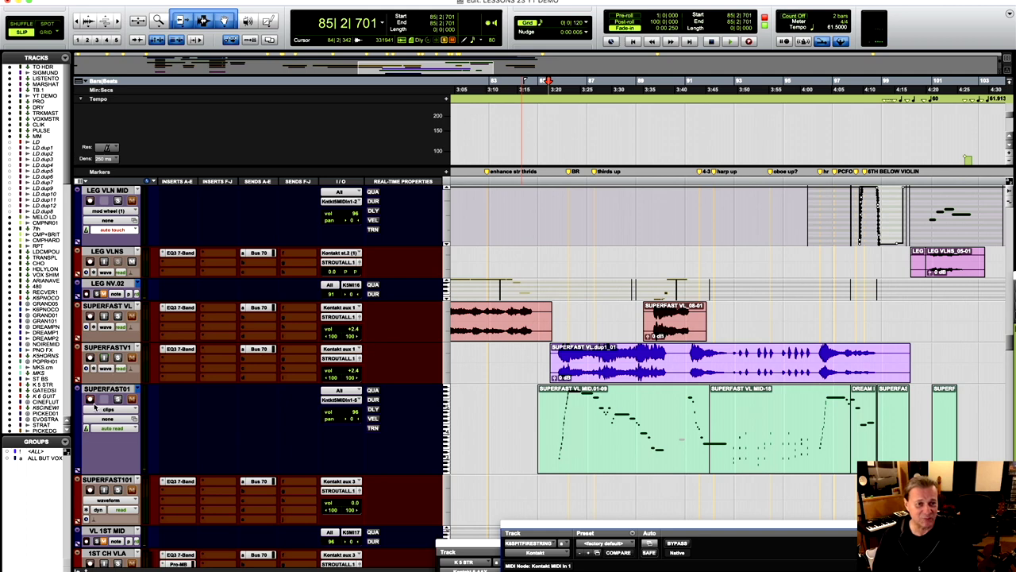
left_click(90, 399)
left_click(90, 399)
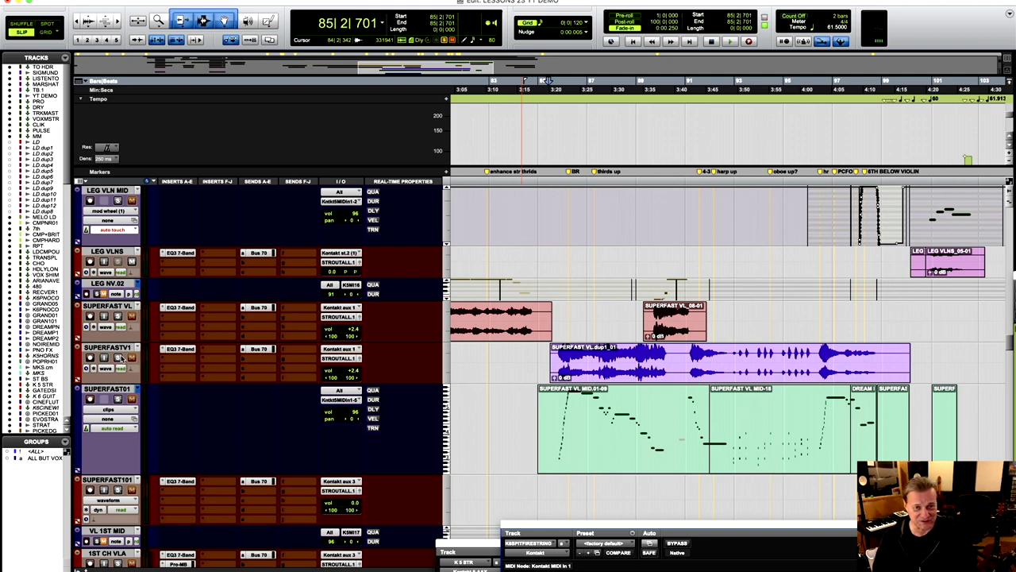
left_click(117, 358)
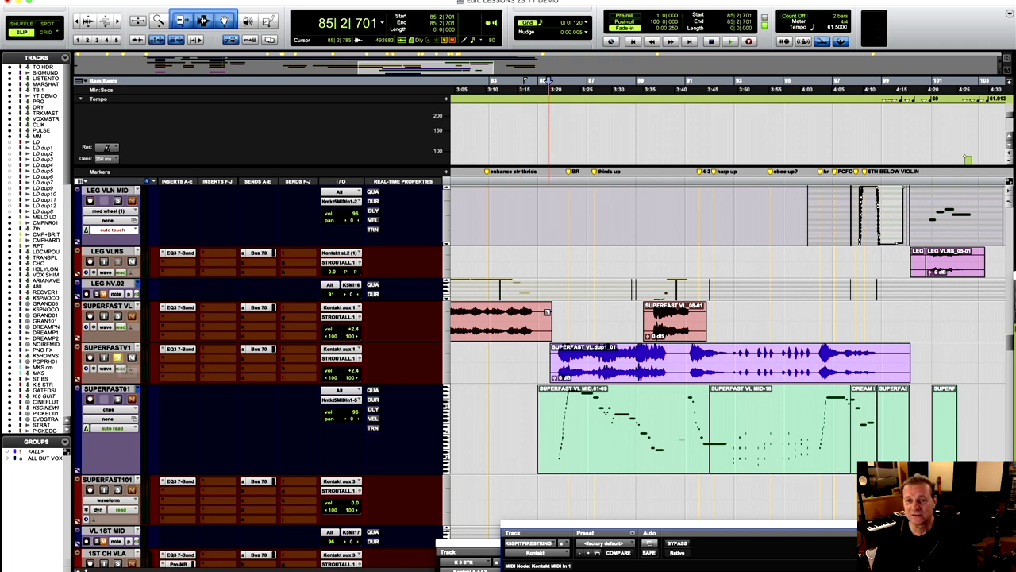
left_click(546, 356)
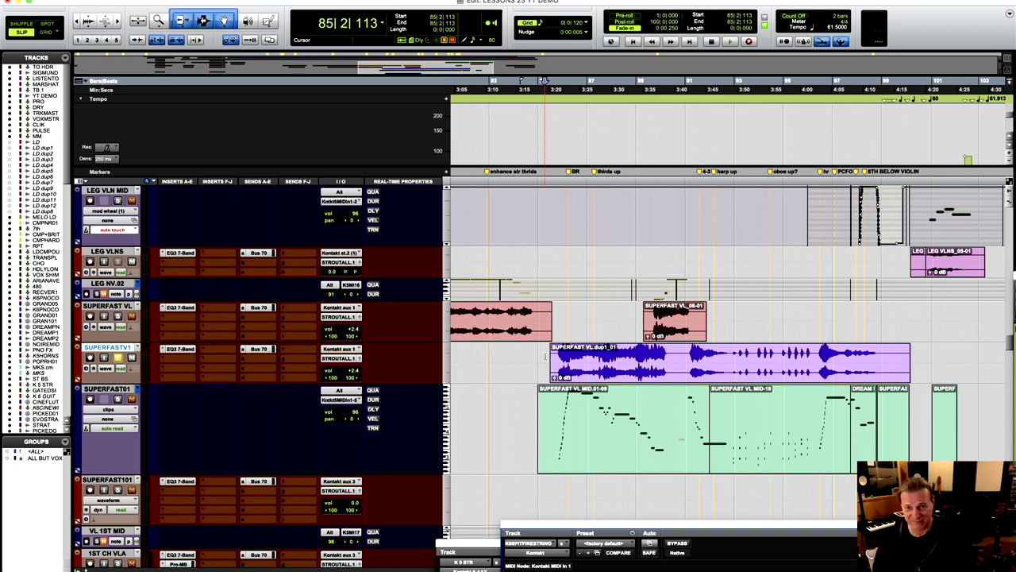
key("space")
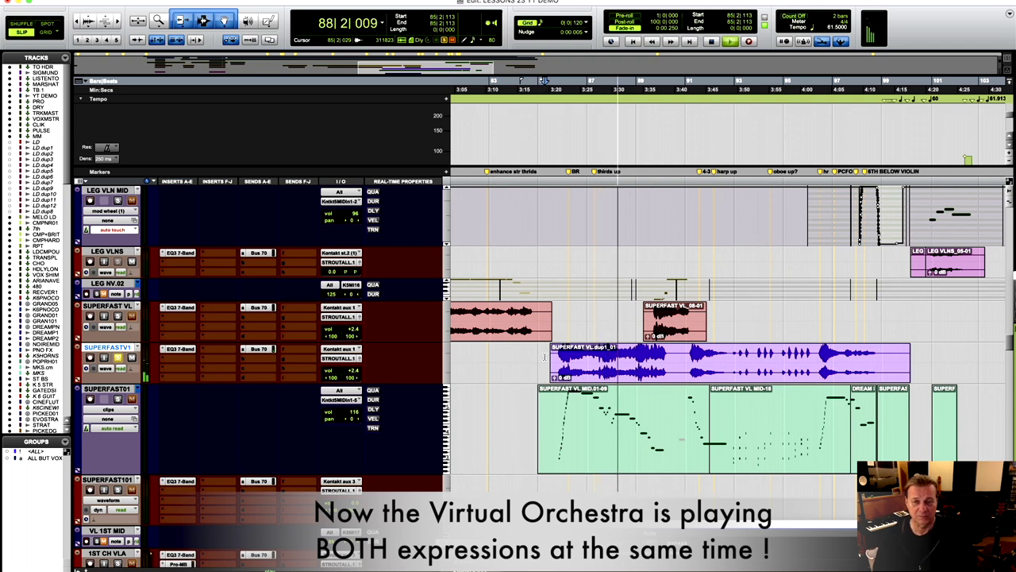
key("space")
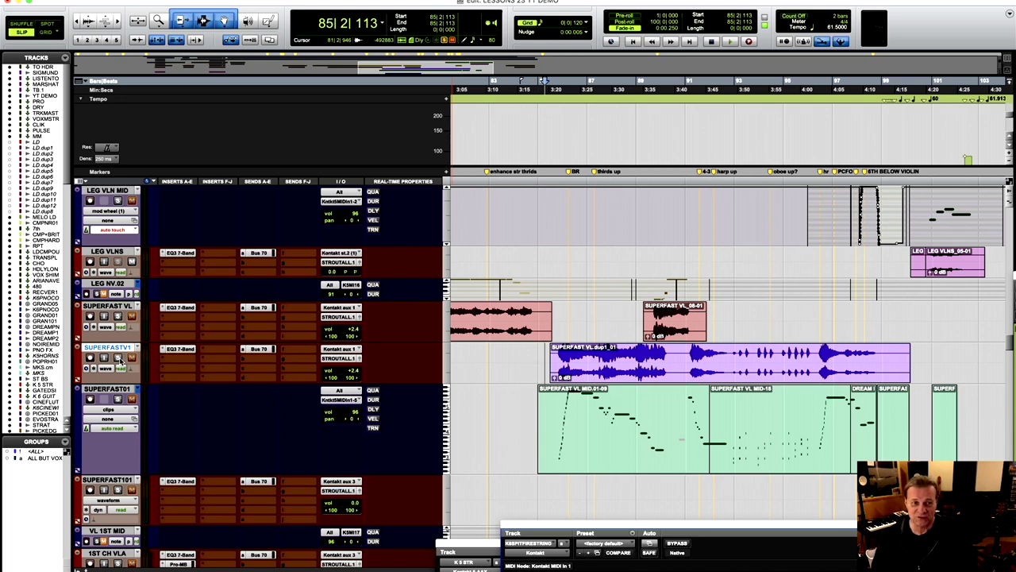
Step: Play the session from bar 85, select part of the SORD ENS audio, then stop playback
key("space")
scroll(123, 359, "down", 15)
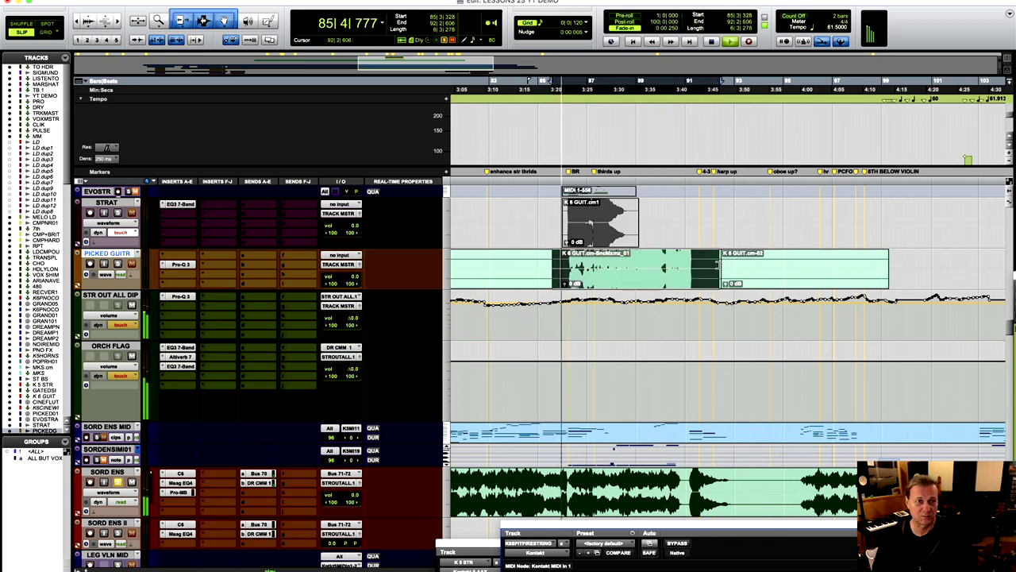
scroll(630, 305, "up", 10)
scroll(630, 305, "up", 10)
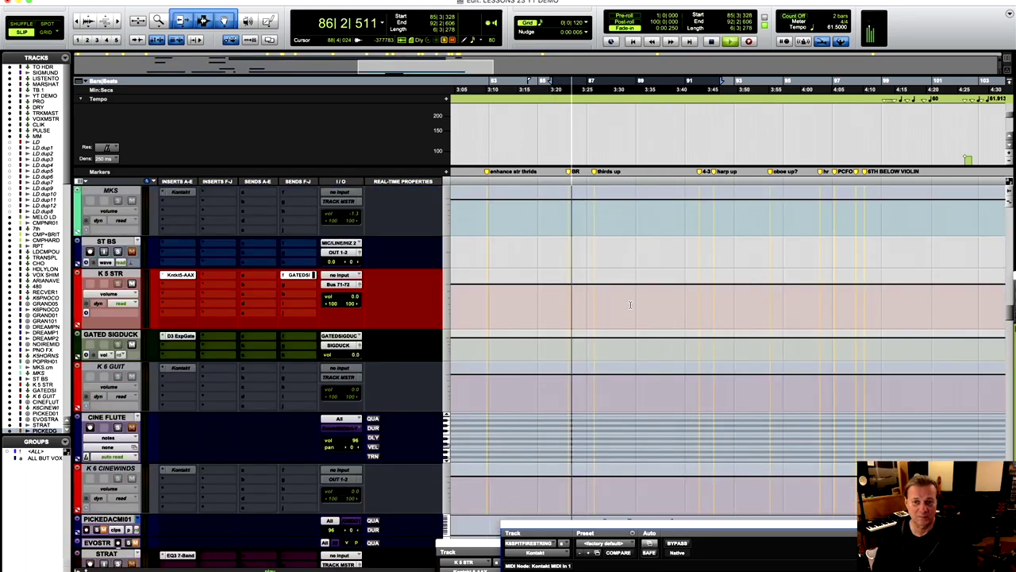
scroll(629, 305, "down", 5)
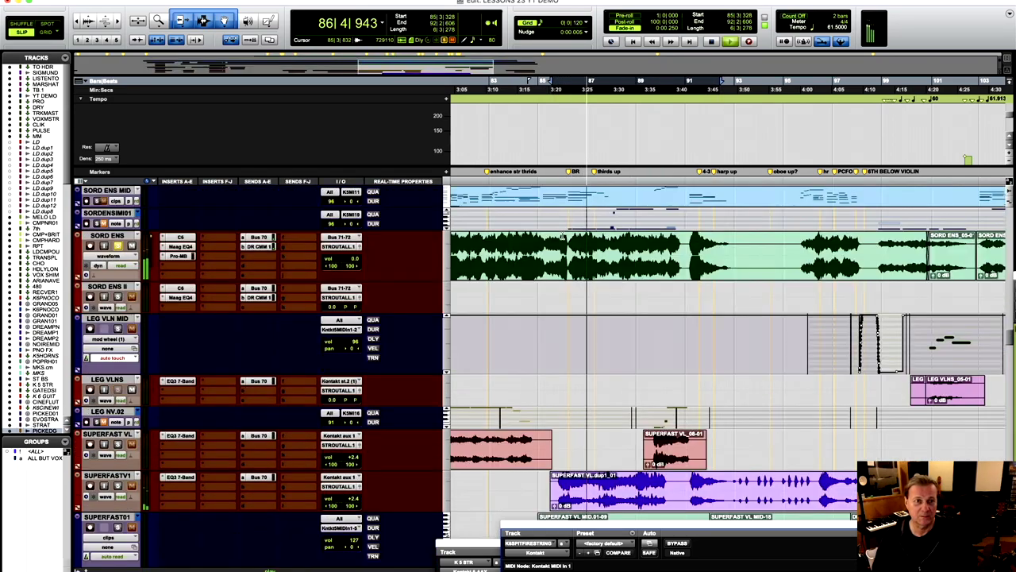
left_click_drag(566, 240, 692, 252)
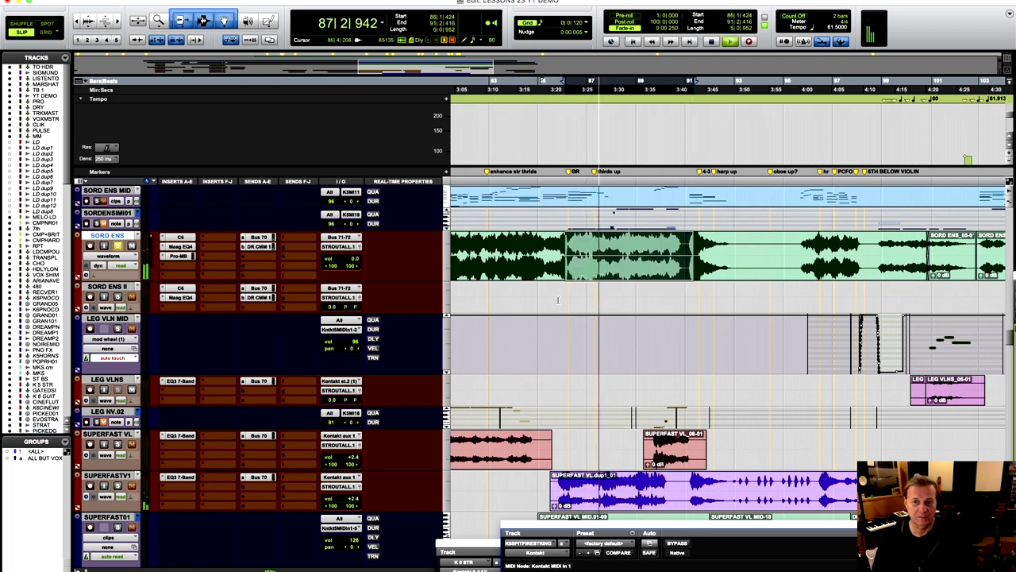
left_click(566, 337)
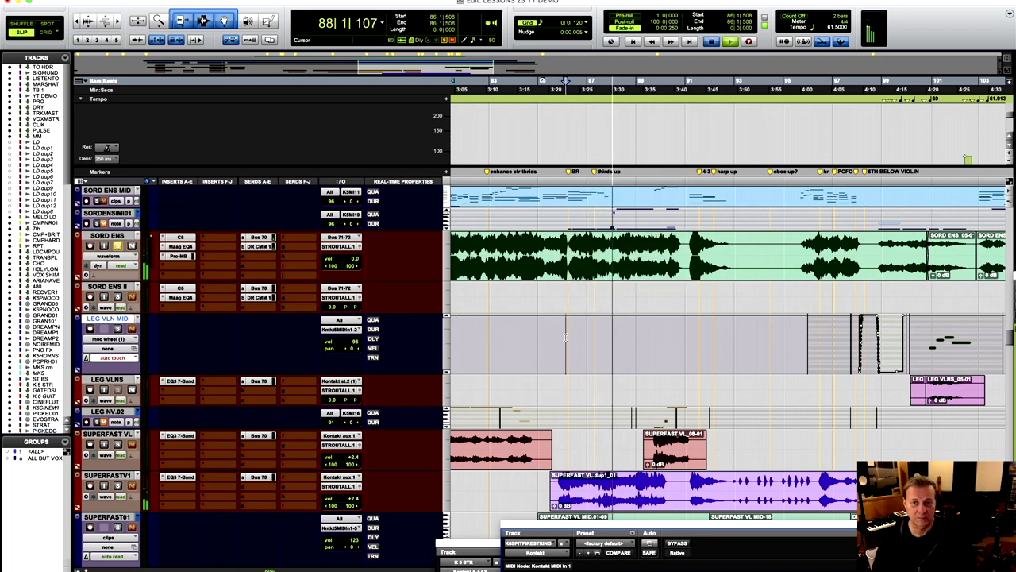
key("space")
scroll(125, 310, "down", 6)
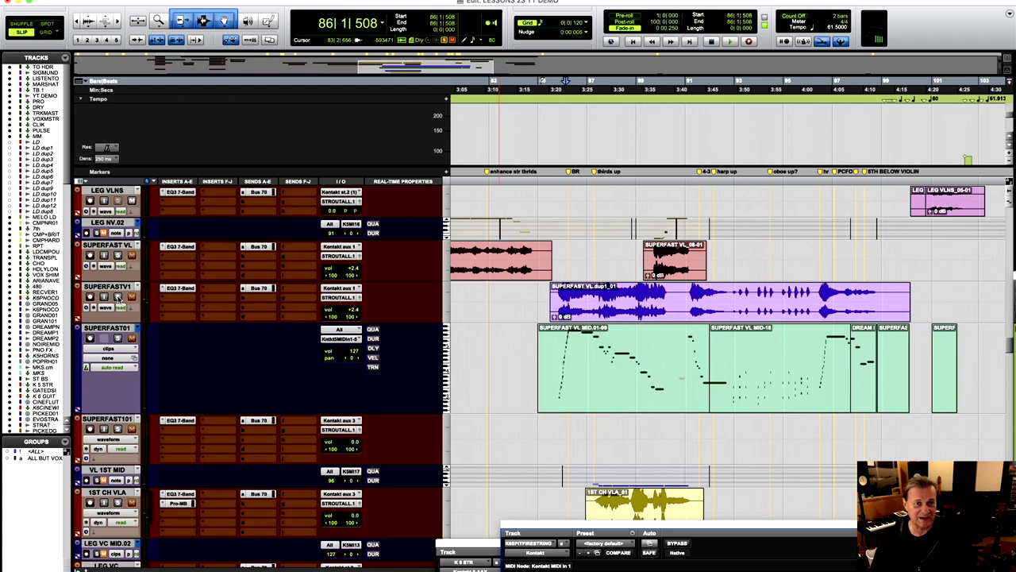
Step: Solo SUPERFASTV1 and play its clip from a start point of 85|2|197
left_click(118, 295)
left_click(545, 295)
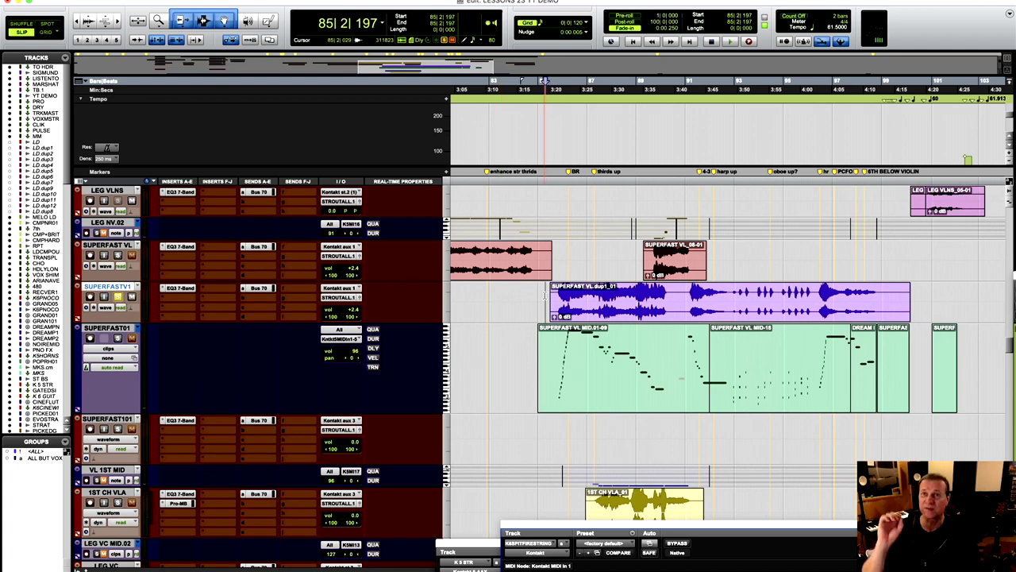
key("space")
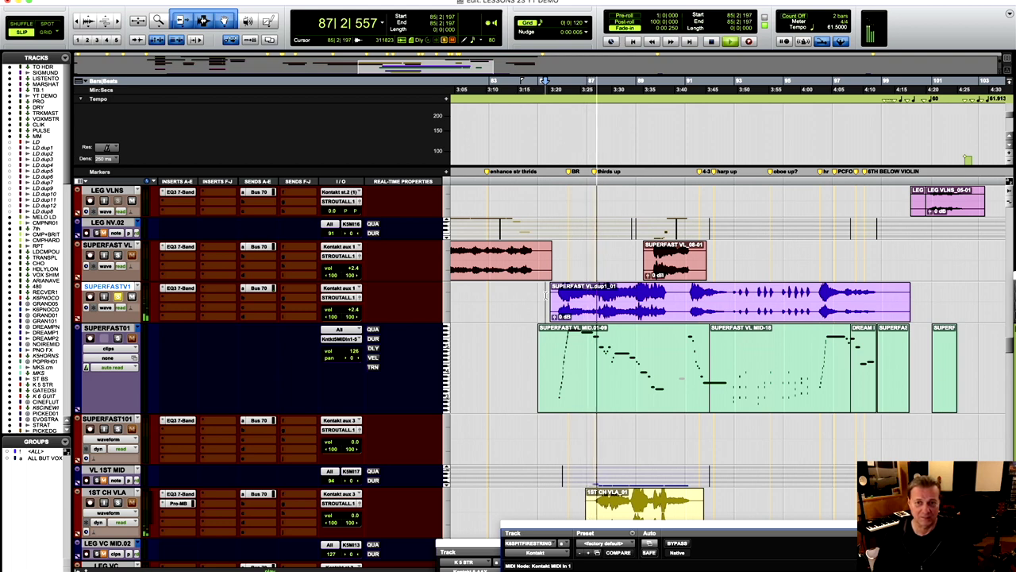
scroll(560, 427, "down", 5)
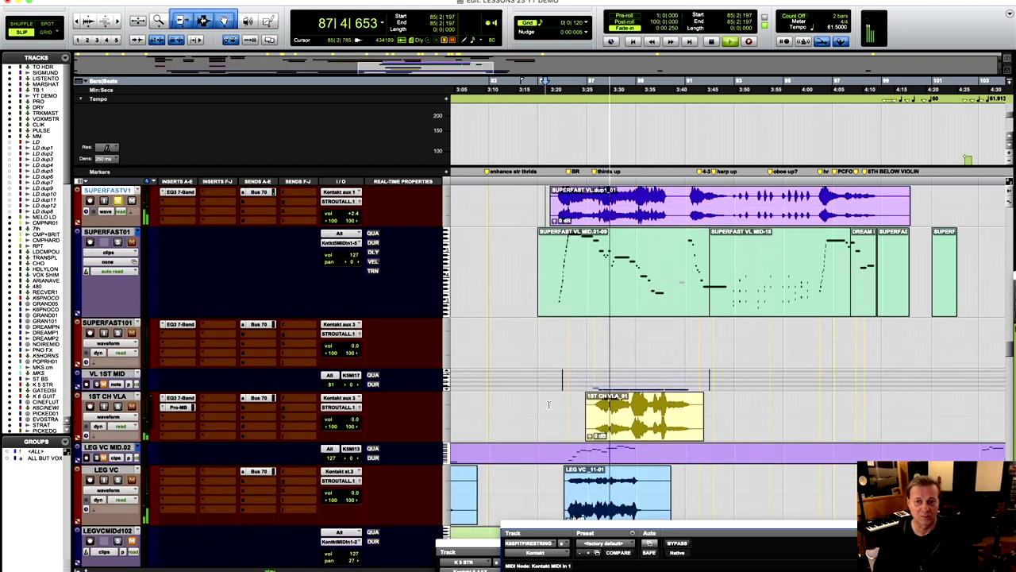
Step: Stop playback and select the SUPERFAST01 MIDI clip from 85|3|580 to 90|2|058
left_click(554, 402)
key("space")
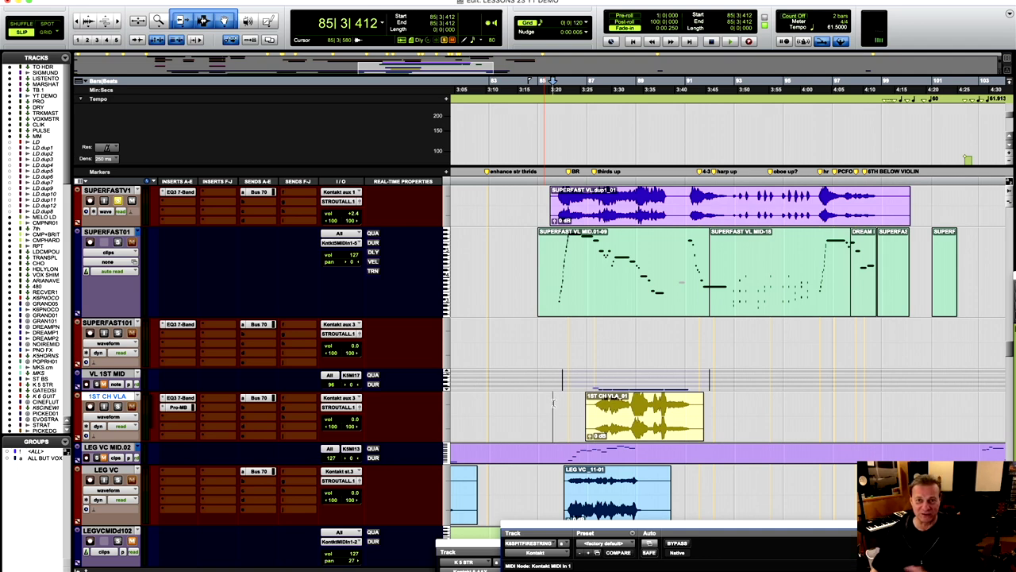
left_click_drag(553, 270, 666, 260)
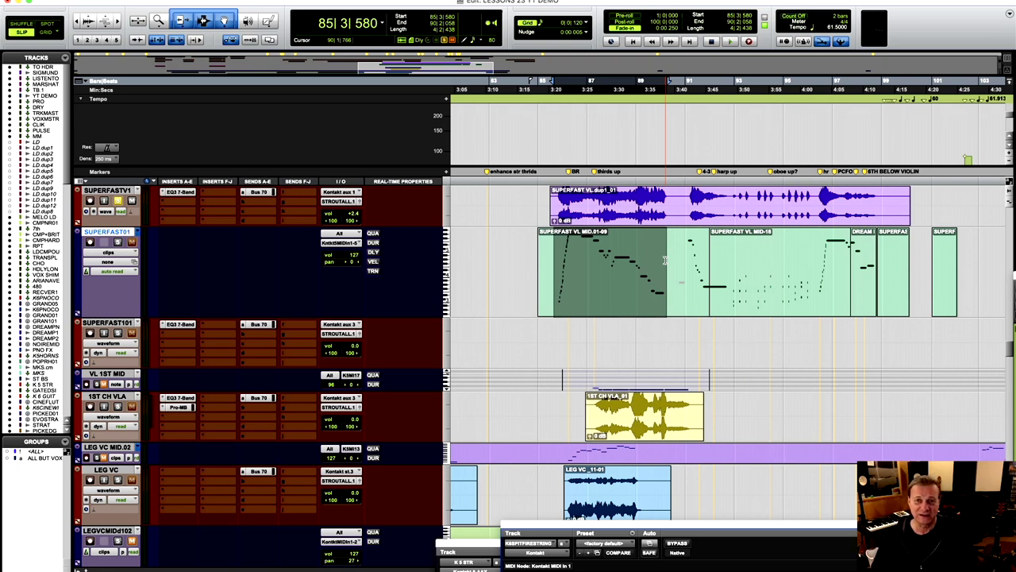
scroll(665, 261, "up", 10)
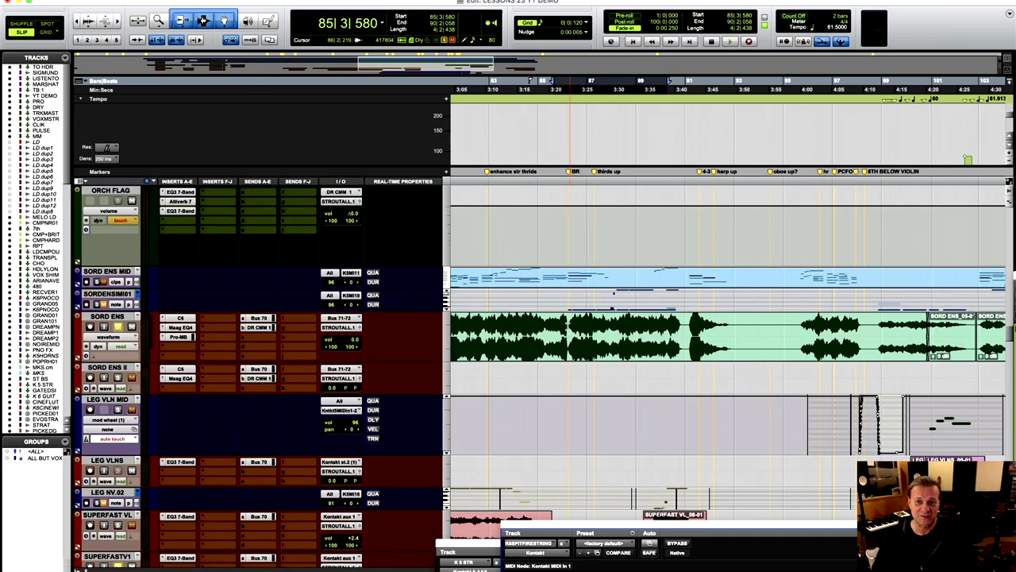
Step: Select the SORD ENS audio from 85|4|880 to 91|1|280
left_click_drag(568, 326, 683, 332)
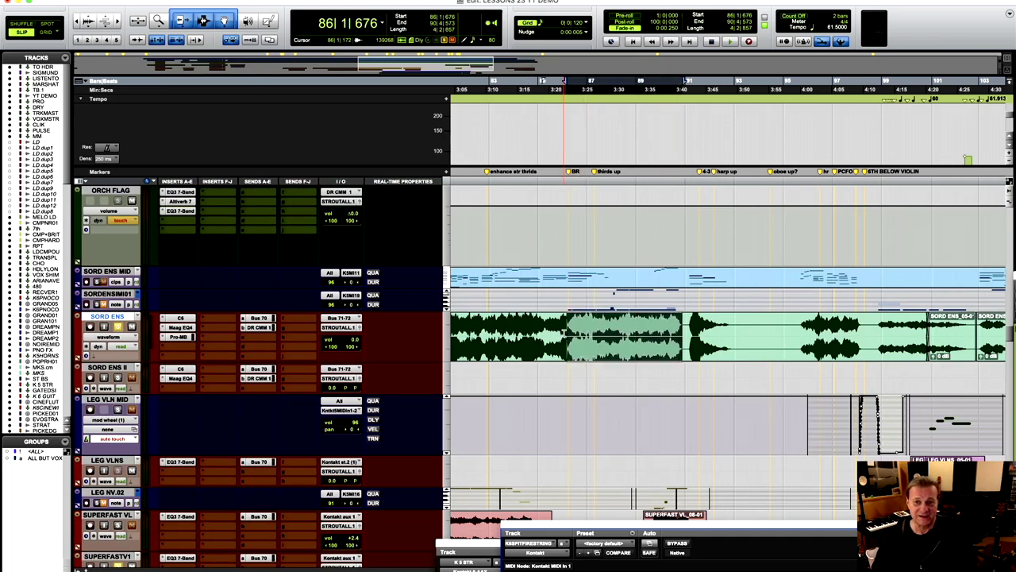
left_click(567, 330)
left_click_drag(566, 329, 688, 332)
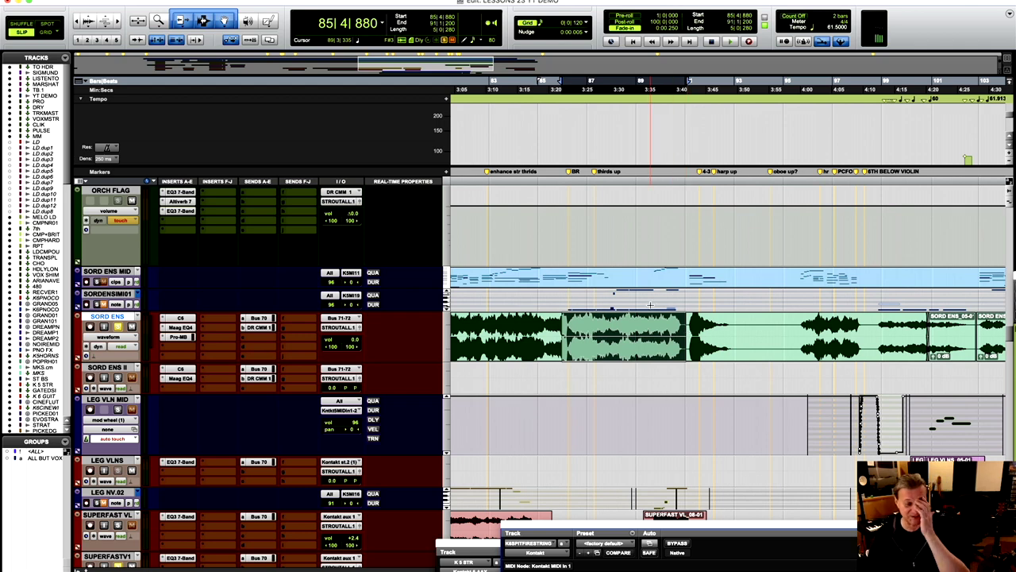
Step: Turn the SORD ENS track's Solo off and back on while auditioning the selection
scroll(583, 361, "down", 3)
scroll(582, 381, "down", 3)
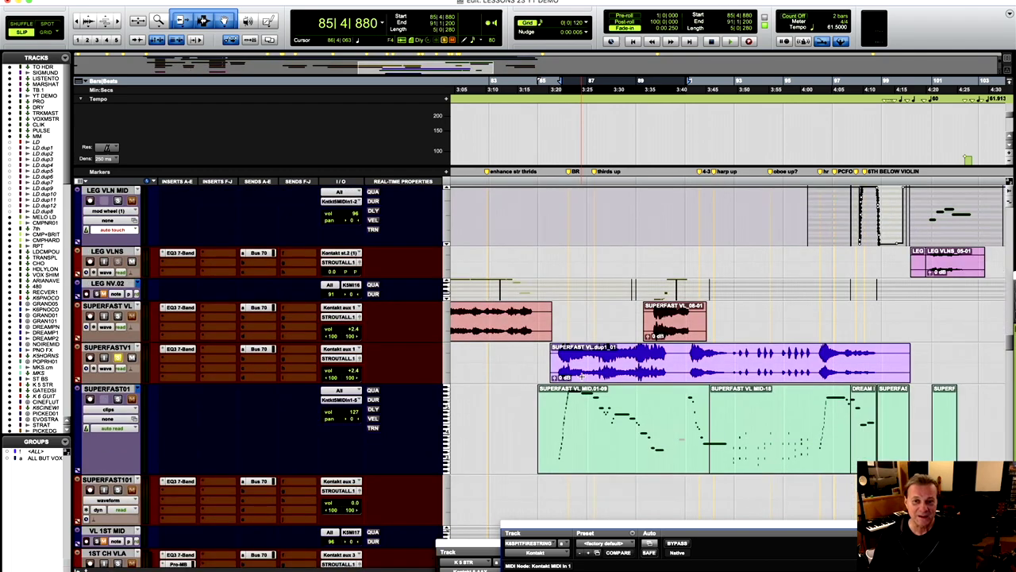
scroll(612, 353, "up", 3)
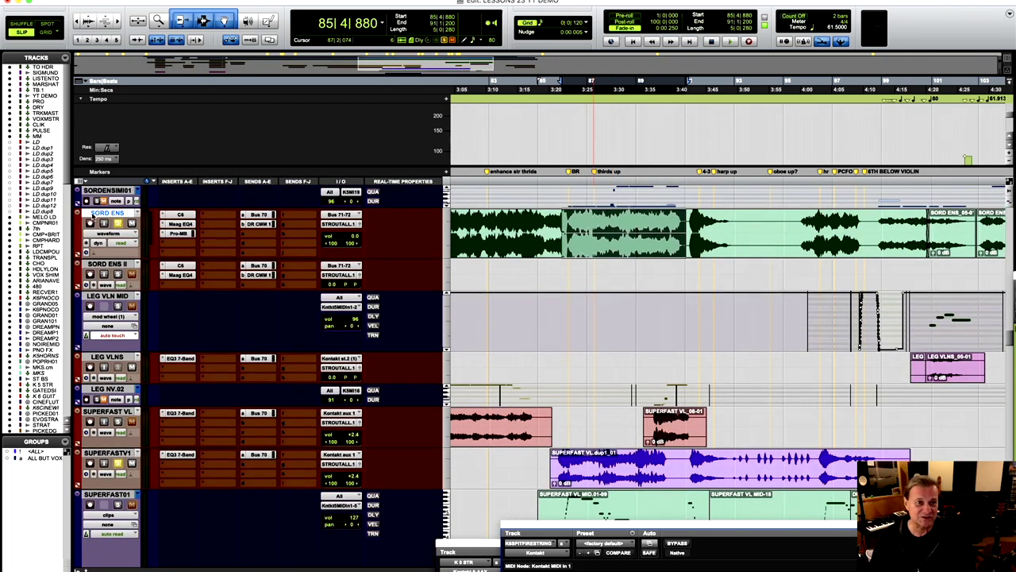
left_click(118, 223)
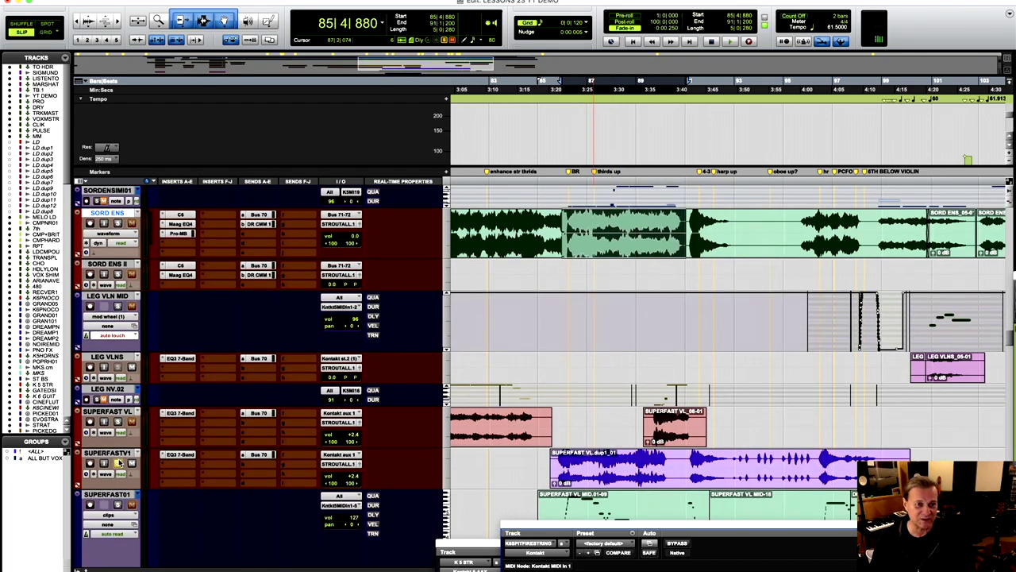
left_click(118, 224)
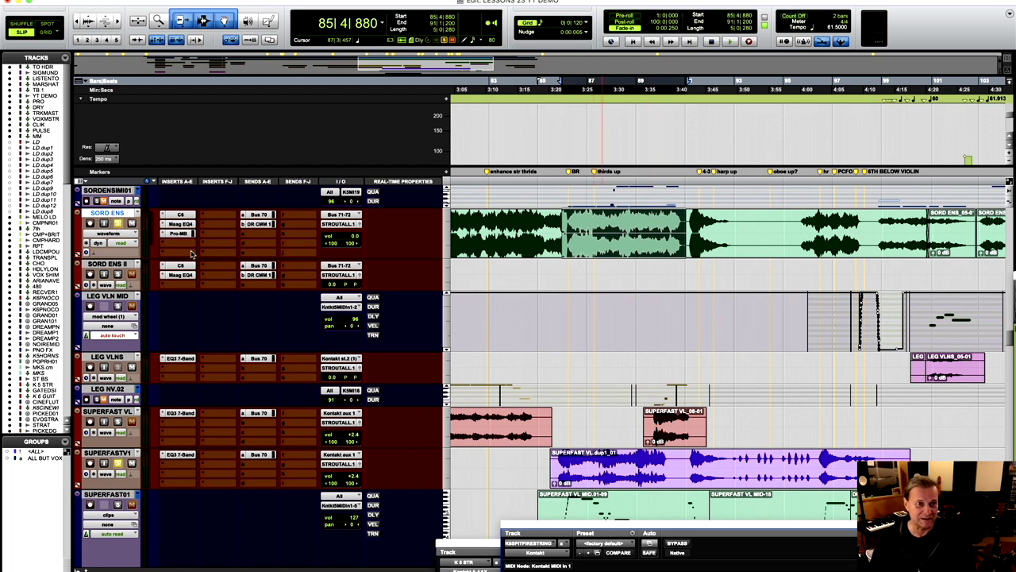
Step: Move the playhead to 87|1|866 and scrub back and forth through the 1ST CH VLA viola clip
scroll(625, 399, "down", 10)
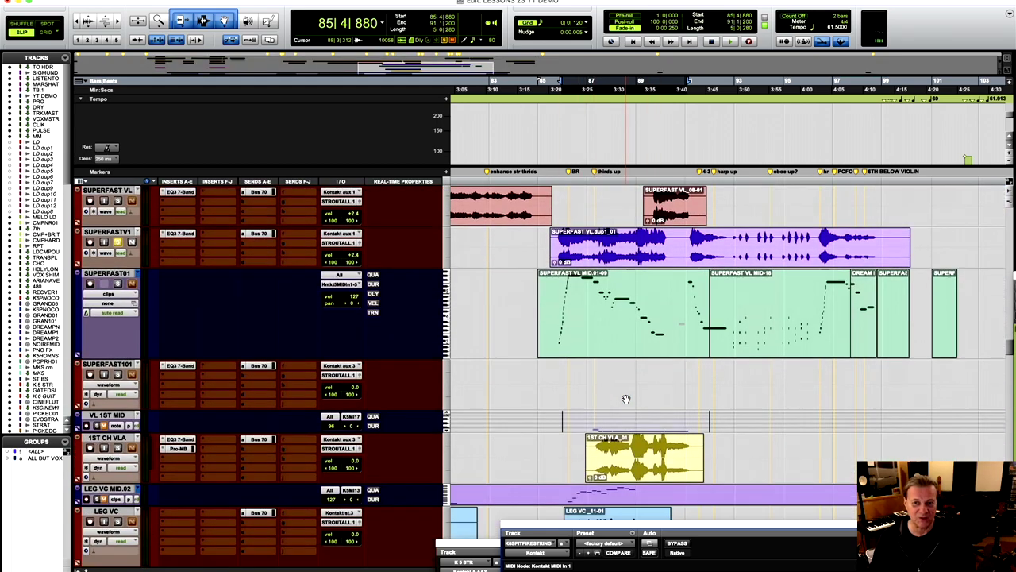
left_click(589, 252)
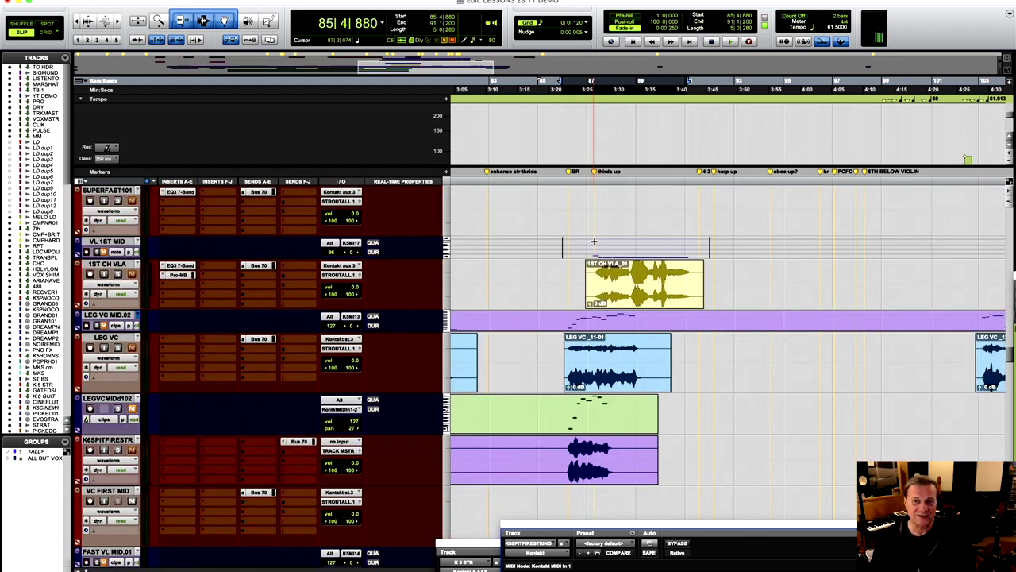
left_click(118, 274)
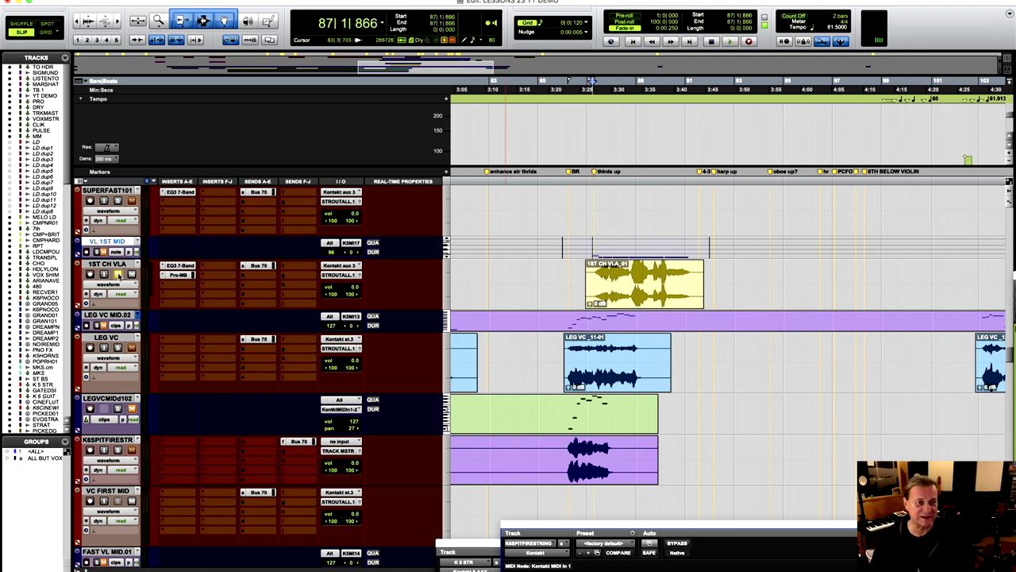
left_click(248, 22)
left_click_drag(743, 279, 594, 279)
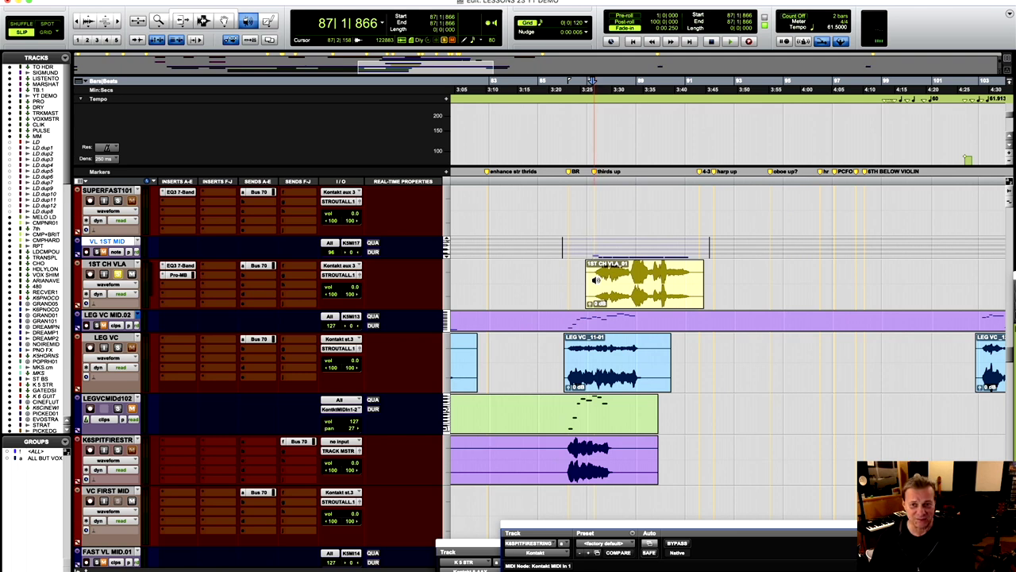
mouse_move(597, 279)
left_mouse_down()
mouse_move(627, 280)
mouse_move(605, 279)
left_mouse_up()
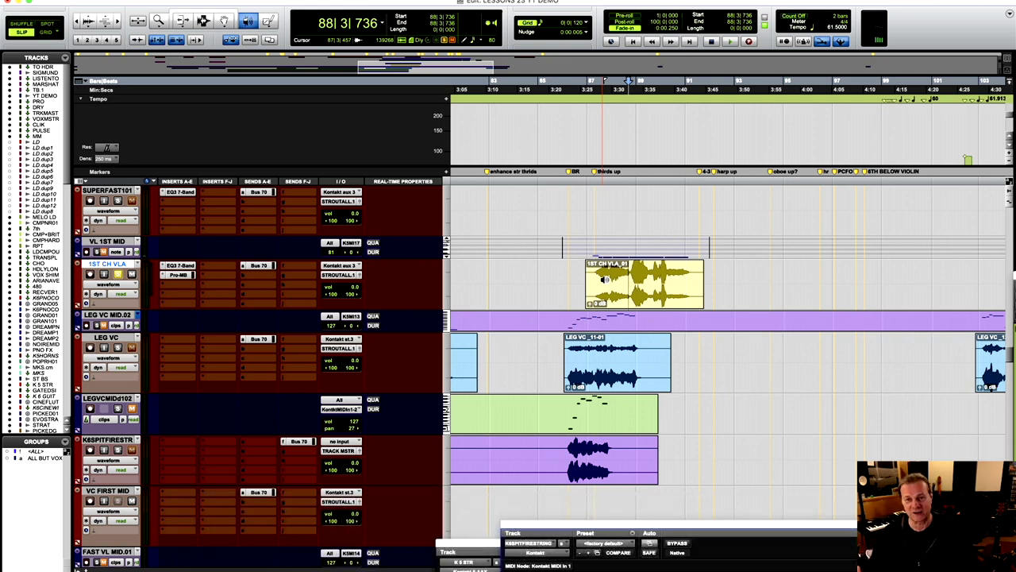
left_click_drag(605, 279, 634, 280)
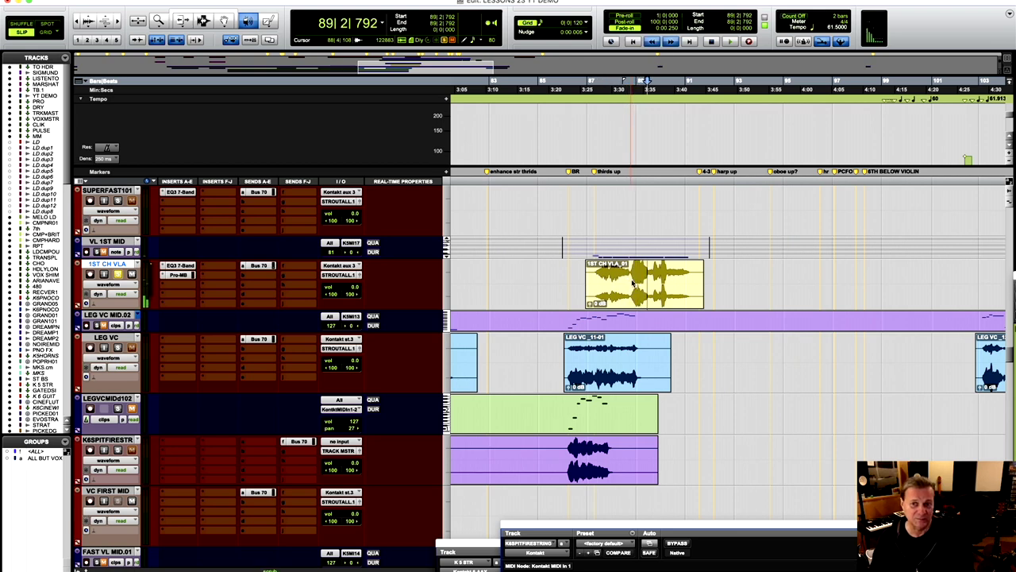
key("space")
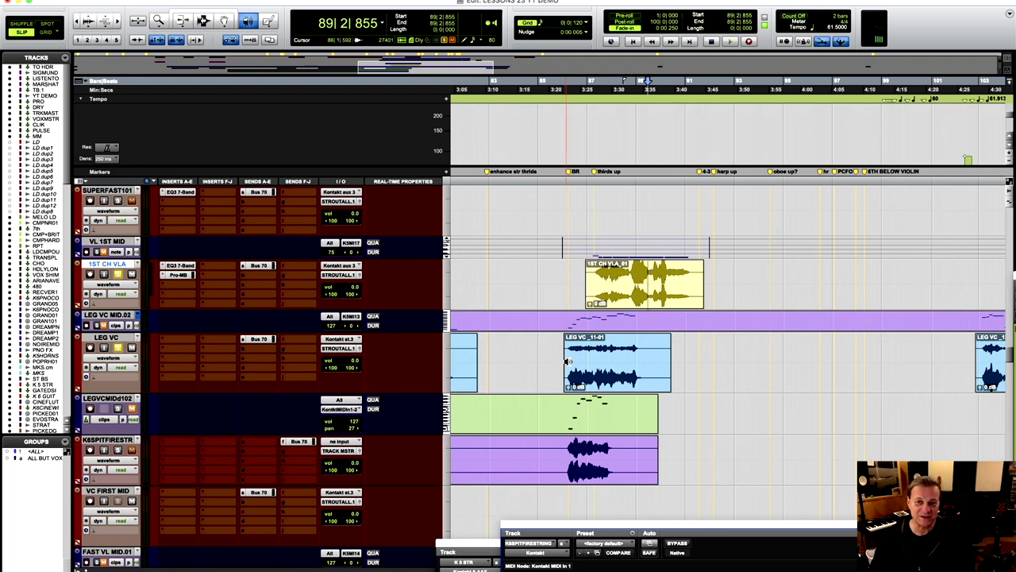
Step: Rewind to bar 86 and briefly replay the passage
key("KP_1")
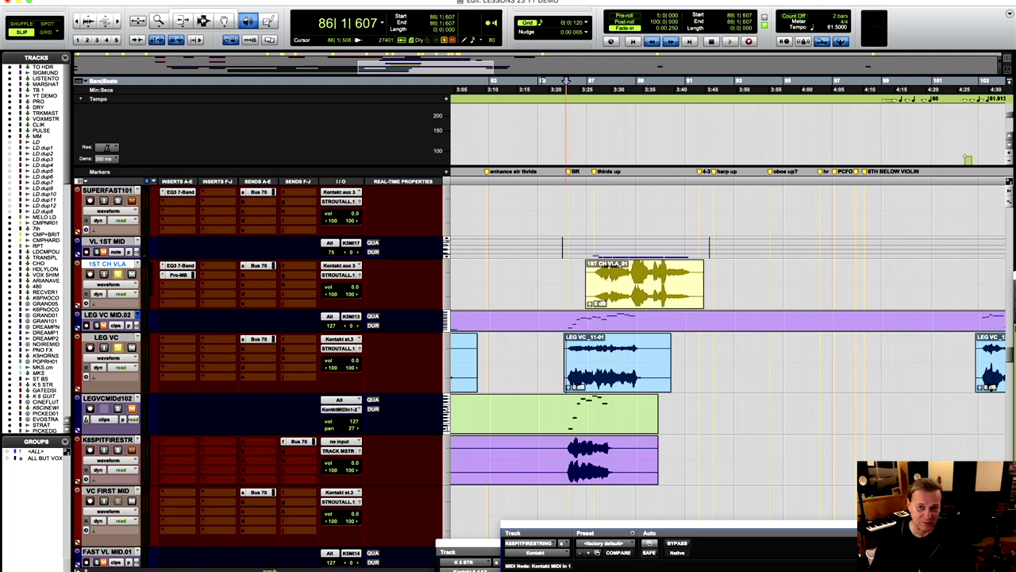
key("space")
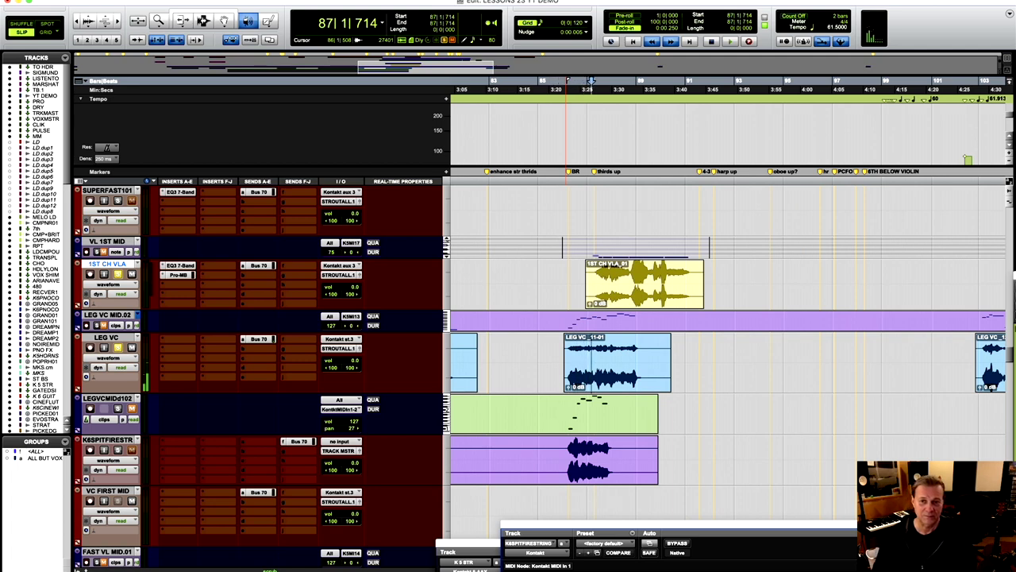
key("space")
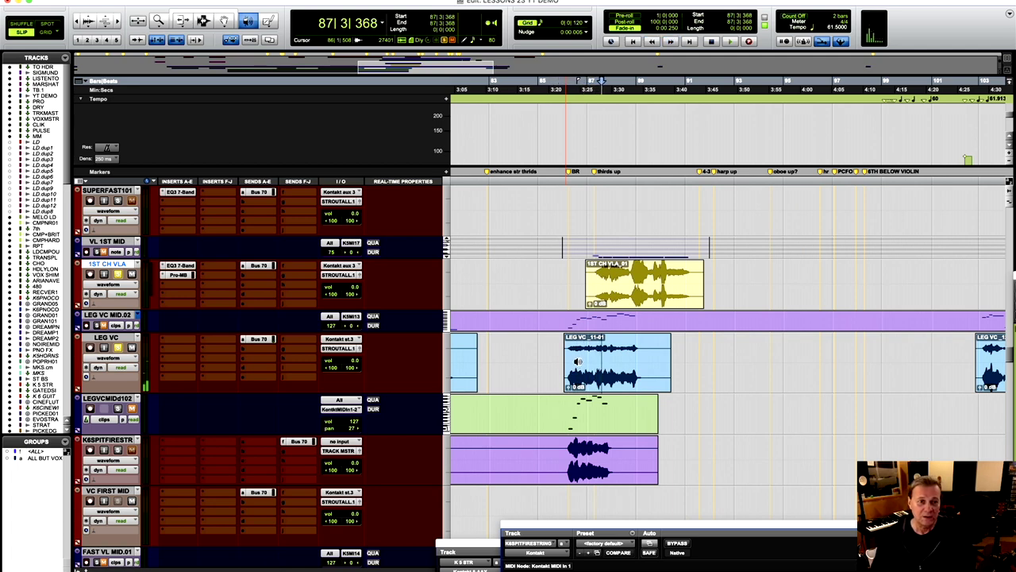
Step: Replay from bar 86, stop, and set the play start to 87|1|679 on the Spitfire strings track
left_click(502, 382)
scroll(502, 382, "down", 2)
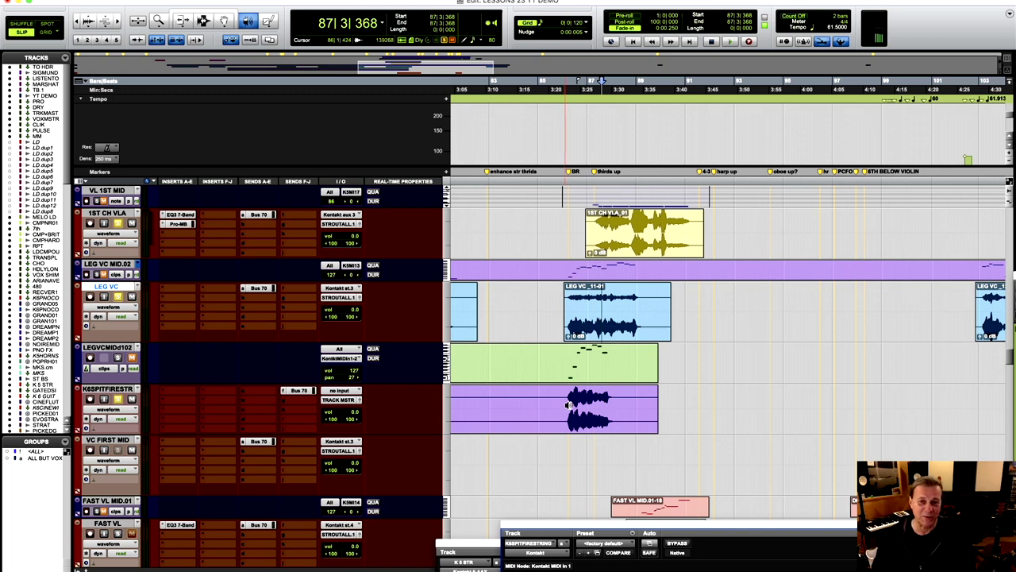
key("space")
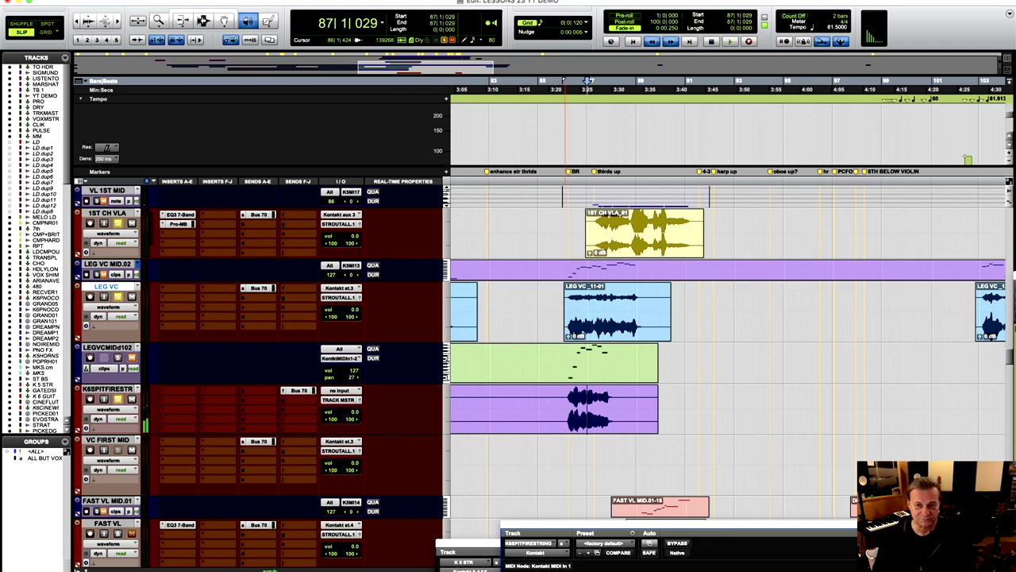
key("space")
left_click(570, 407)
scroll(571, 406, "down", 2)
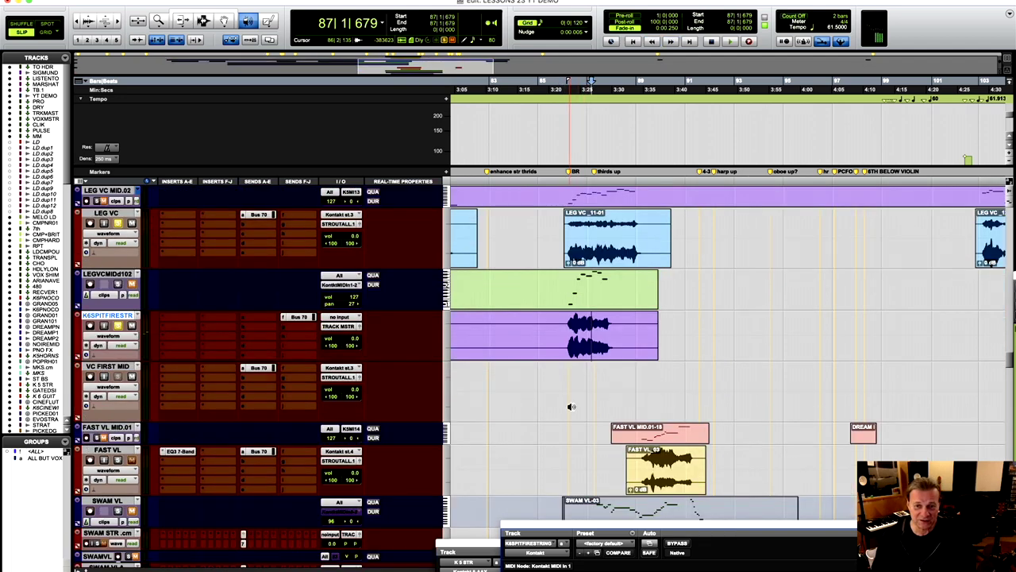
scroll(571, 407, "down", 3)
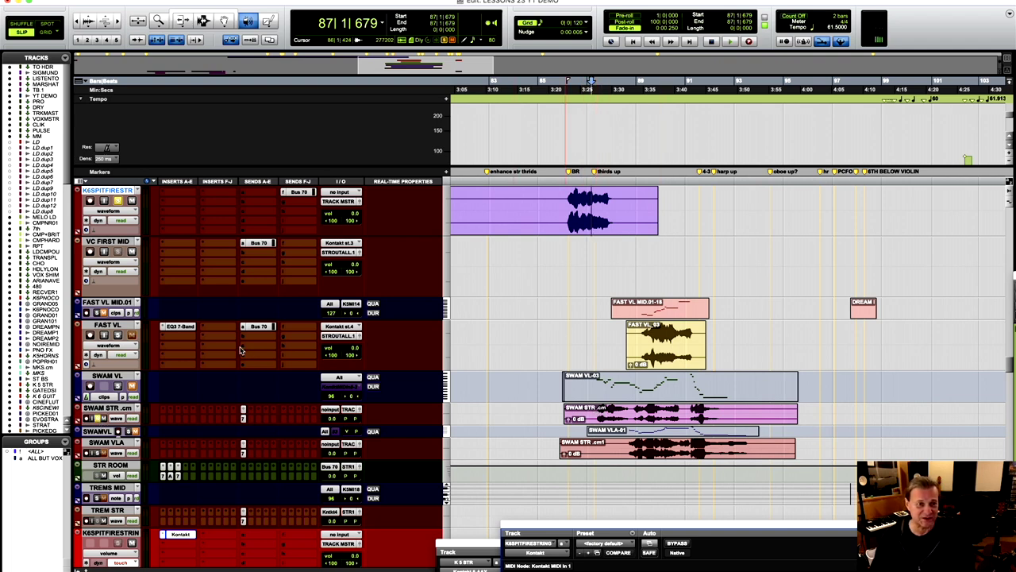
Step: Scrub bars 87–89, then play from the FAST VL and SWAM STR clips and stop near 89|4|164
left_click_drag(617, 336, 673, 341)
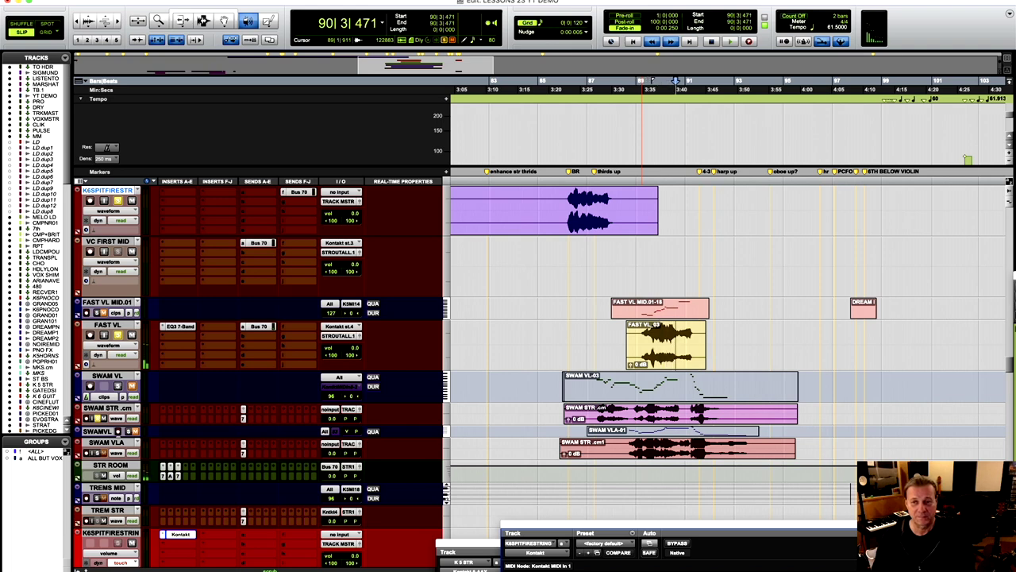
left_click(654, 344)
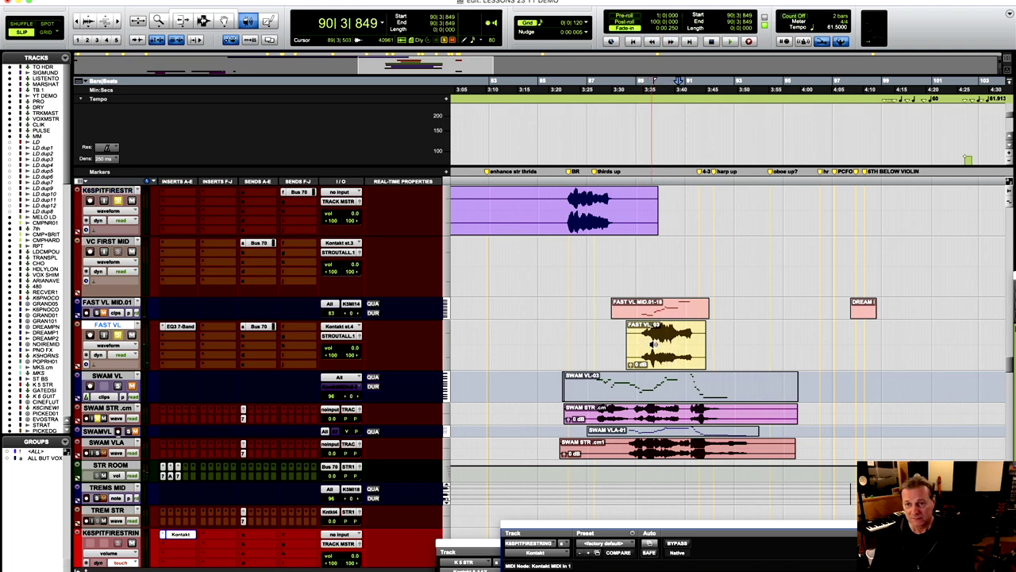
left_click(600, 411)
key("space")
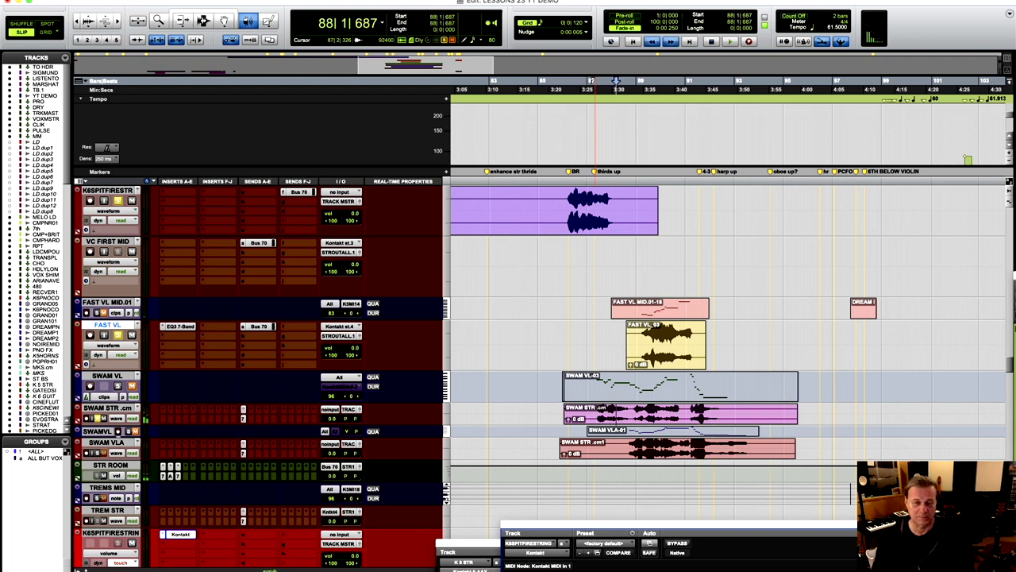
left_click(601, 410)
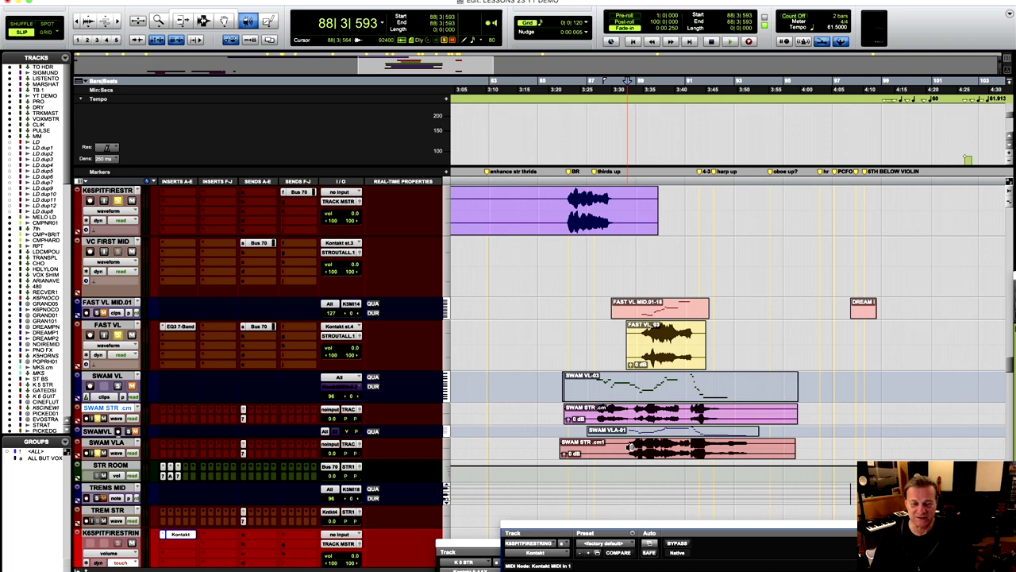
key("space")
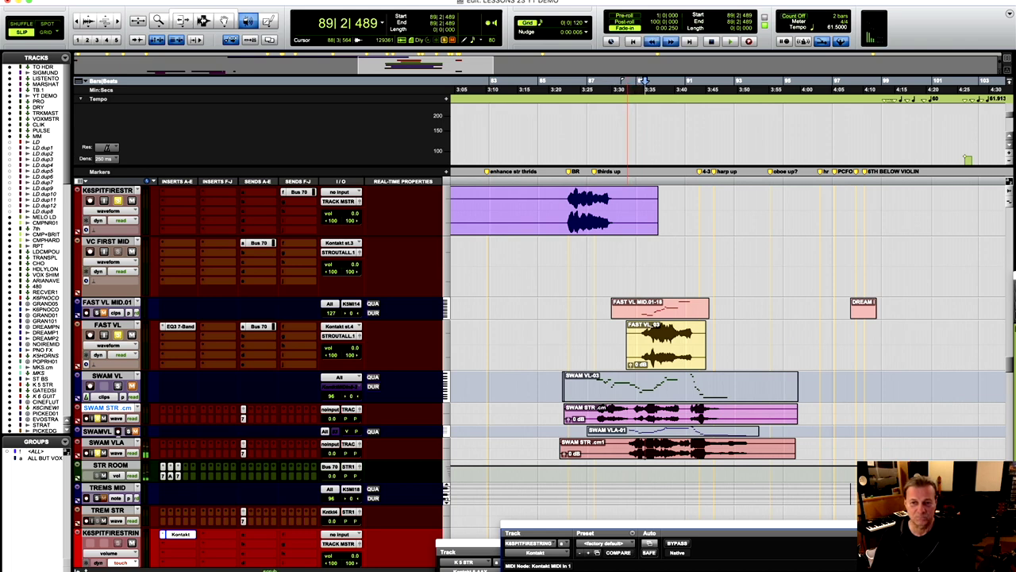
key("space")
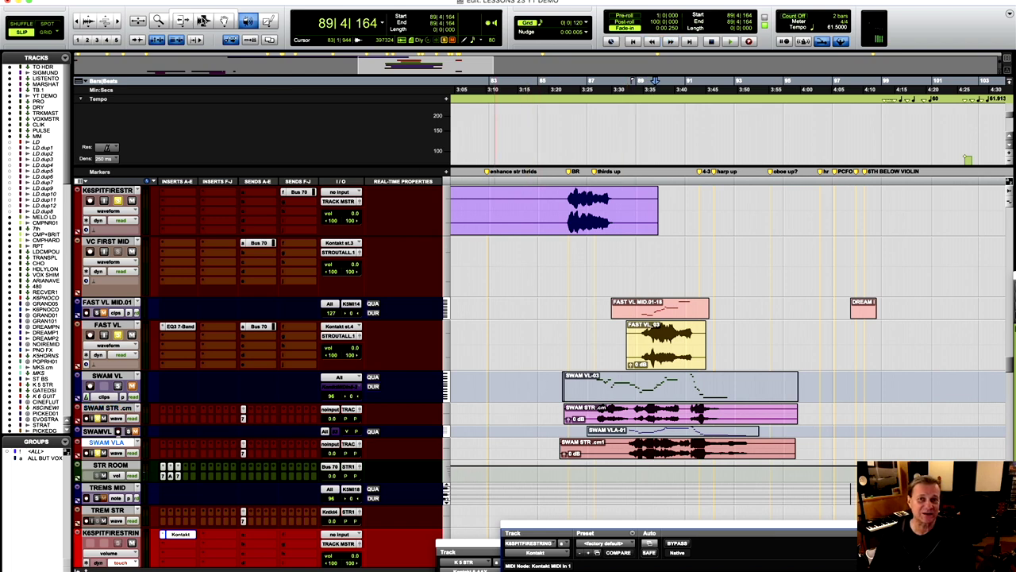
left_click(204, 20)
Step: Set the play start at 85|2|533 and play the strings through to about bar 93
left_click(550, 211)
key("space")
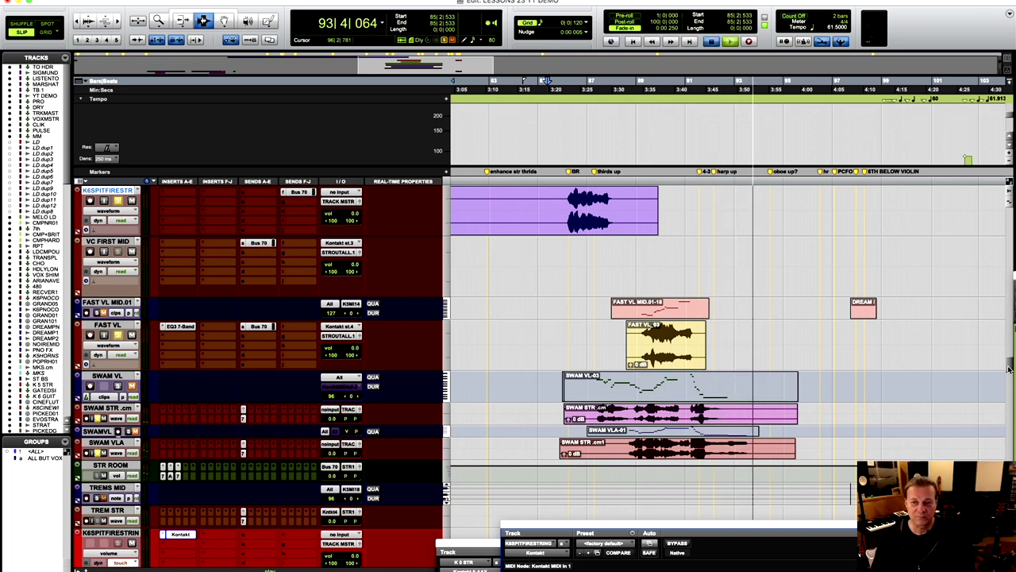
Step: Stop playback, set the edit point on the SWAM VC track, and resume playback with the Scrubber
key("space")
scroll(270, 333, "down", 10)
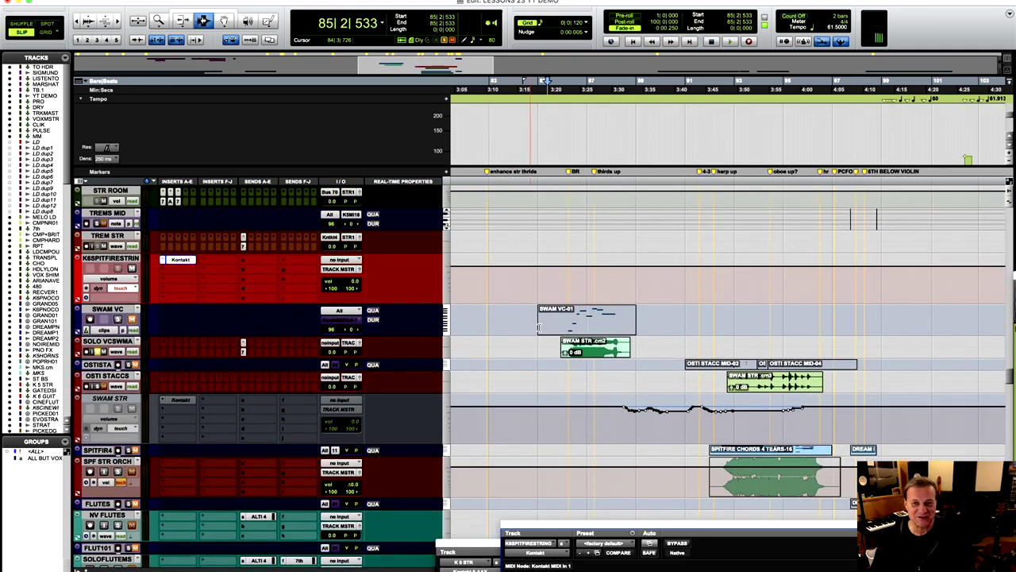
left_click(565, 316)
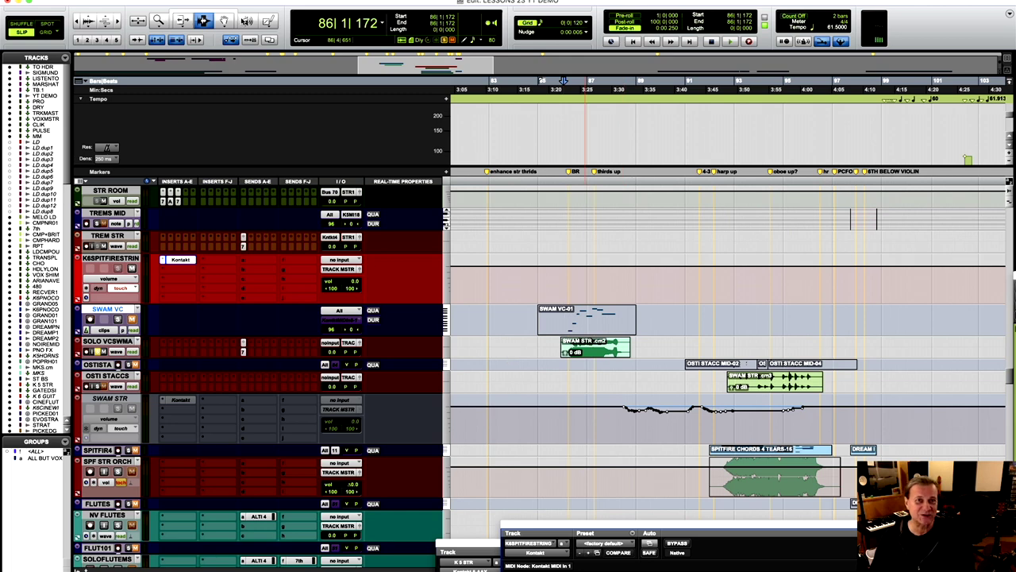
key("F9")
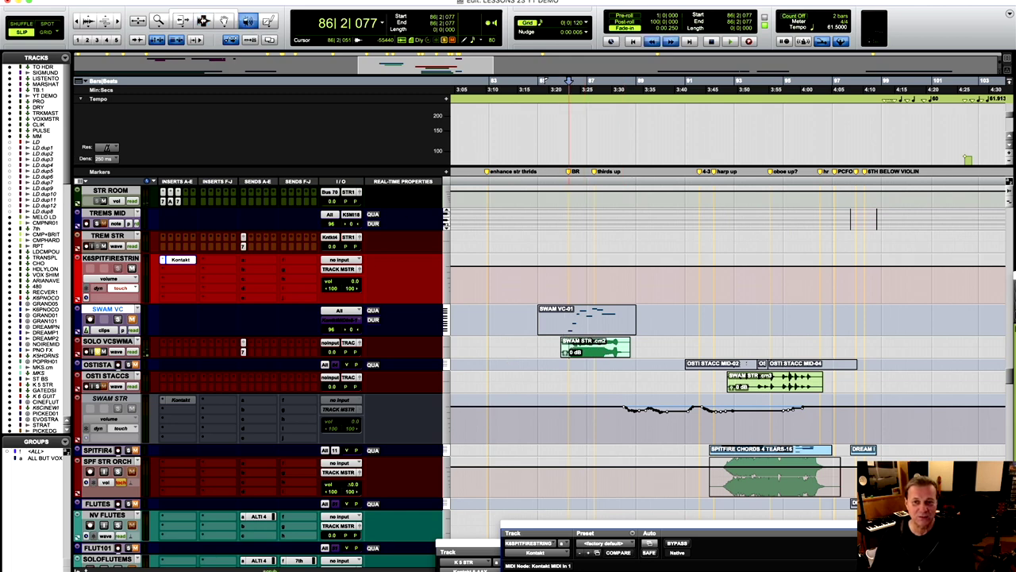
key("space")
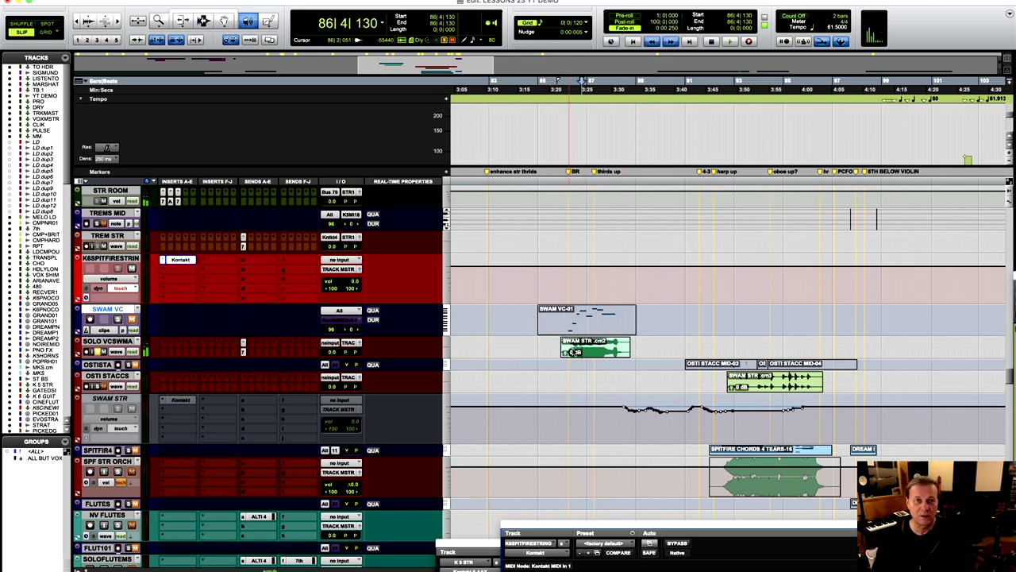
Step: Switch to the Smart Tool, apply a SPF STR ORCH track setting, and place the play start at 92|2|523
key("semicolon")
left_click(202, 14)
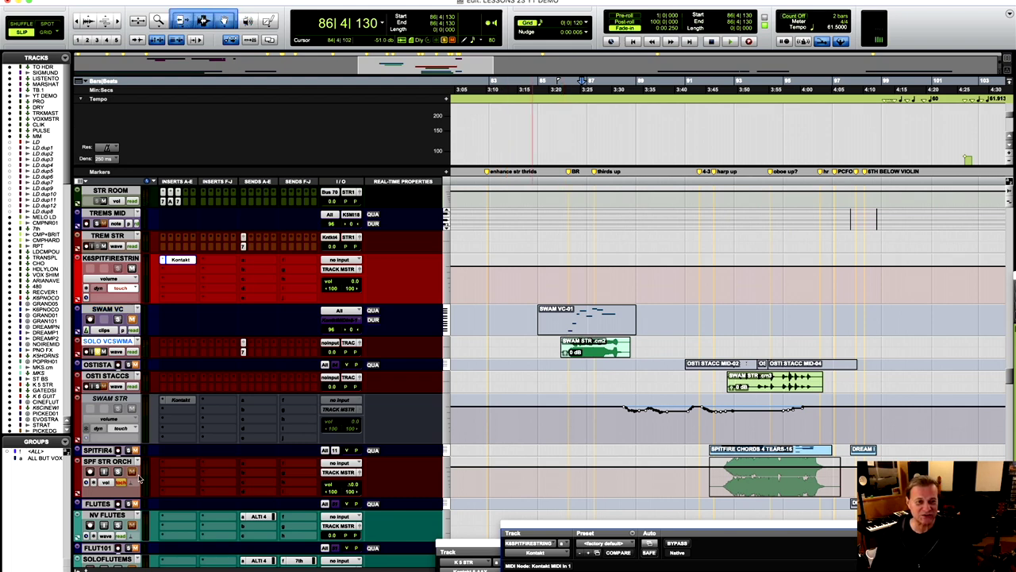
left_click(105, 484)
left_click(113, 479)
left_click(719, 470)
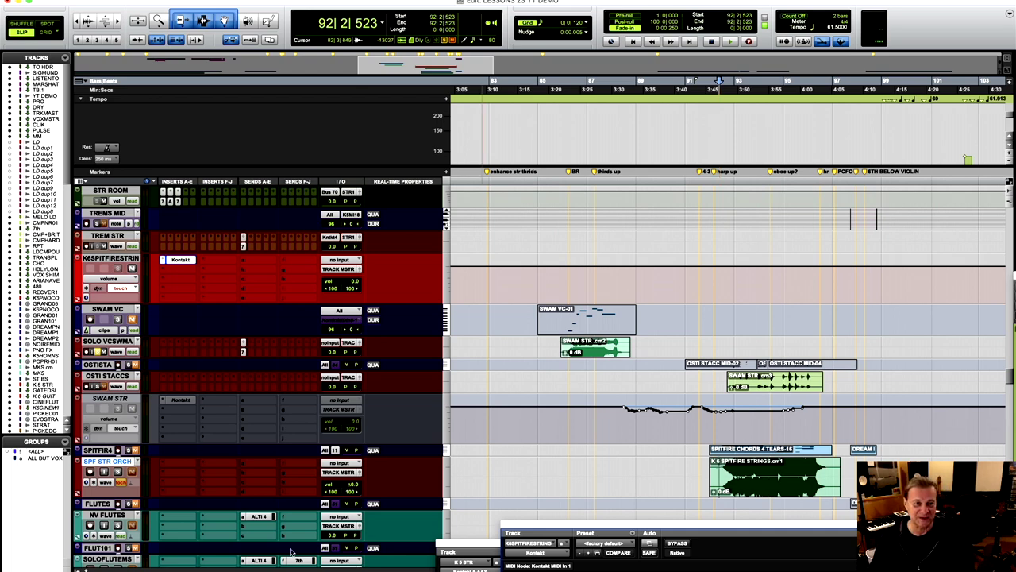
Step: Scrub through the Spitfire strings clip from bar 92 toward bar 93
left_click(248, 21)
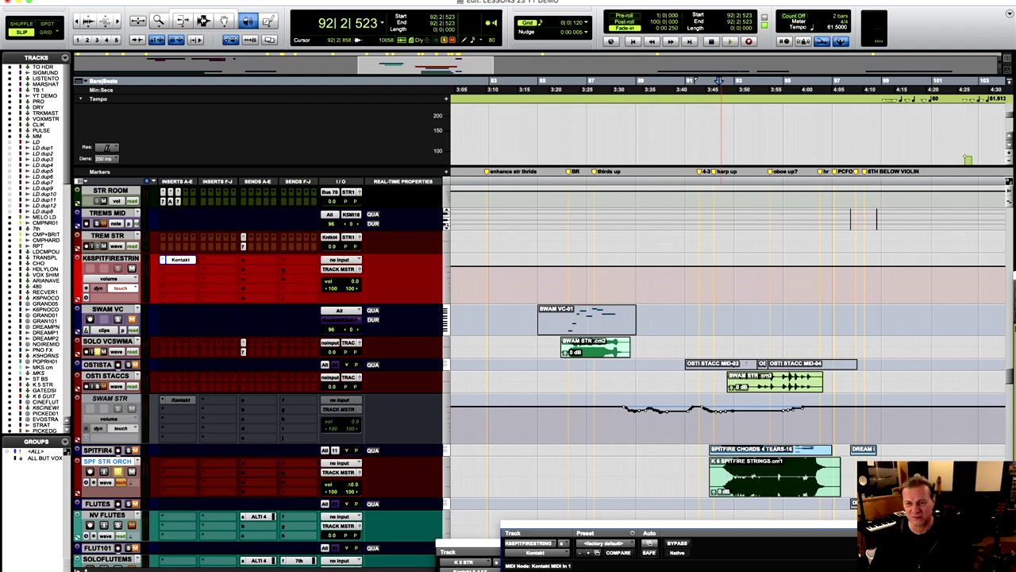
left_click_drag(720, 476, 731, 477)
left_click_drag(733, 83, 789, 82)
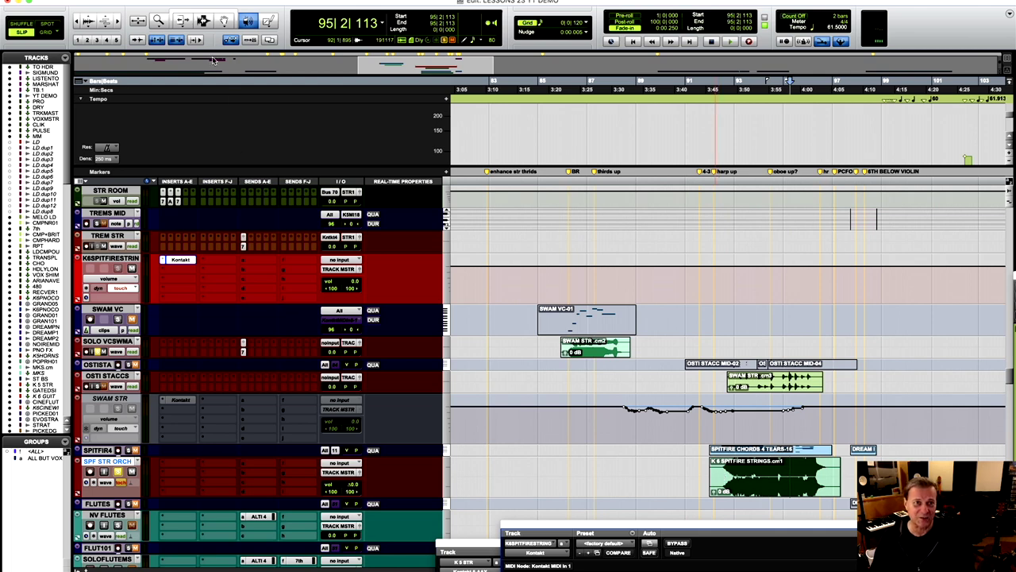
Step: Play the full string section from a new start point of 85|3|496
left_click(204, 22)
left_click(569, 285)
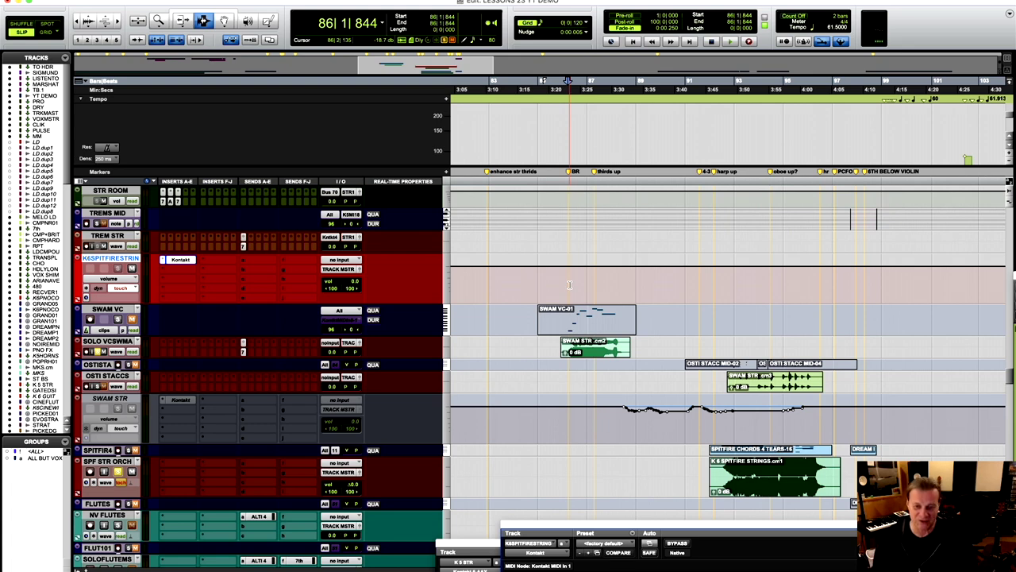
left_click(552, 282)
key("space")
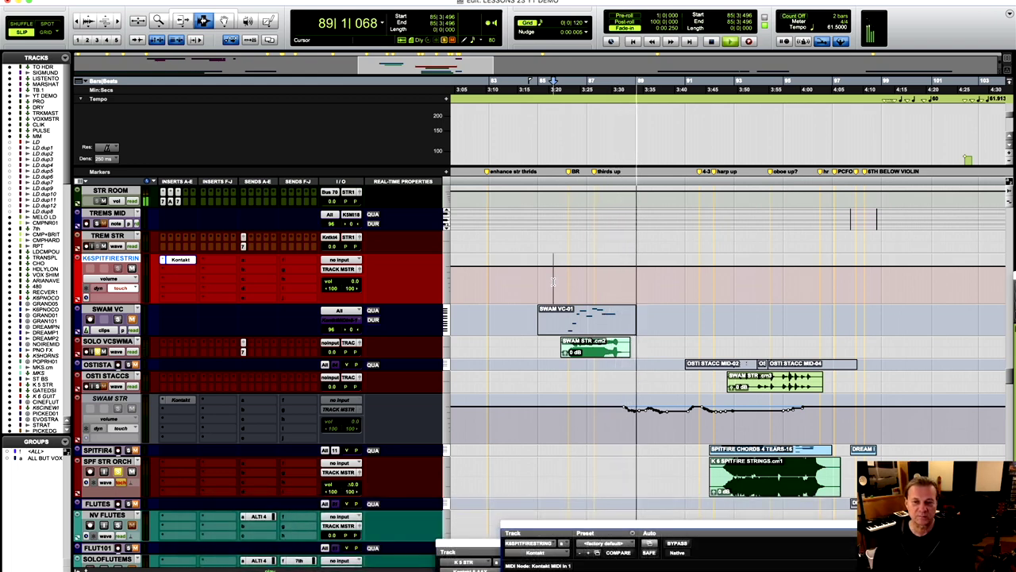
Step: Stop playback and set the edit point on the OBOE MID.01 track
scroll(553, 417, "down", 3)
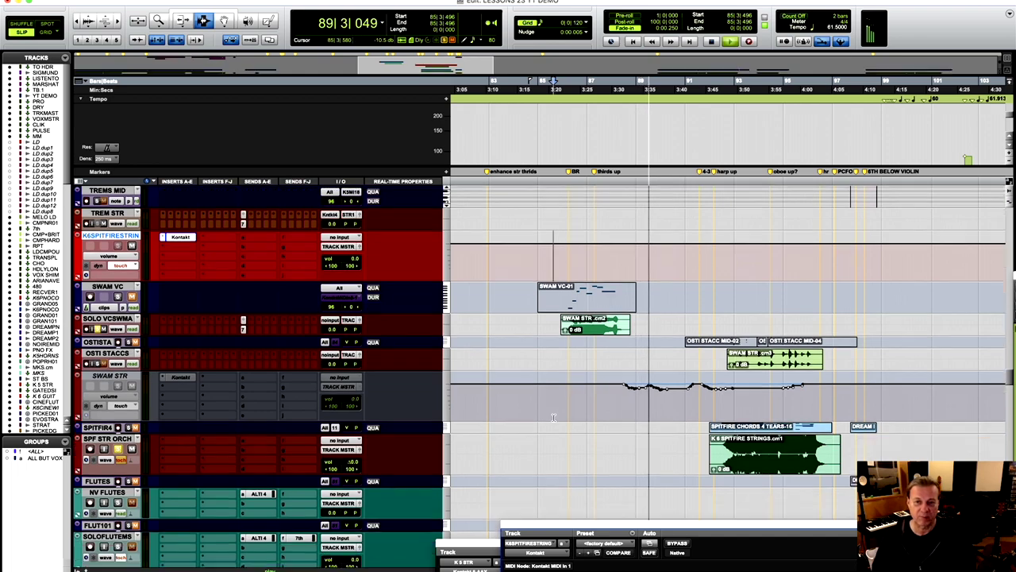
scroll(553, 418, "down", 8)
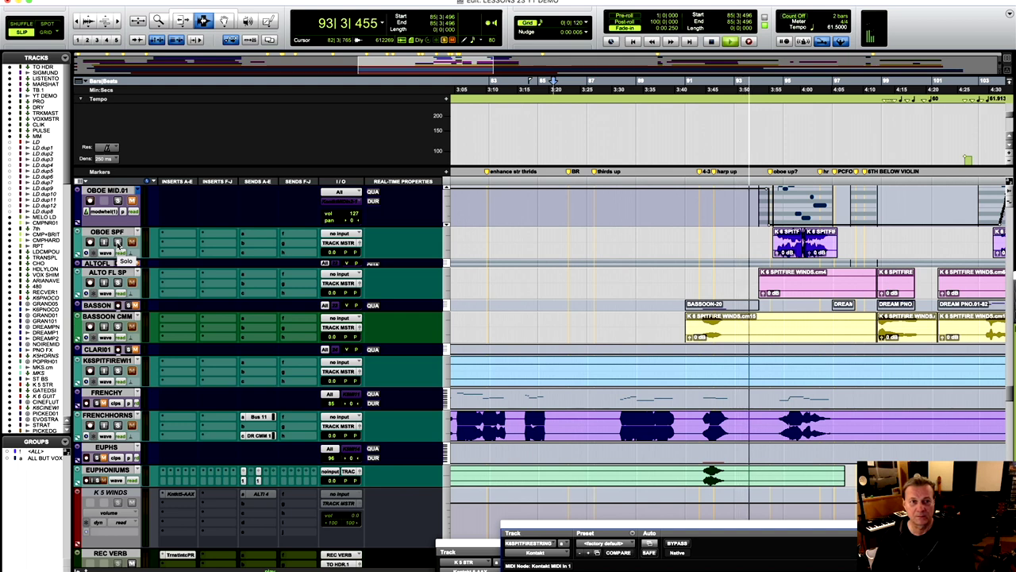
key("space")
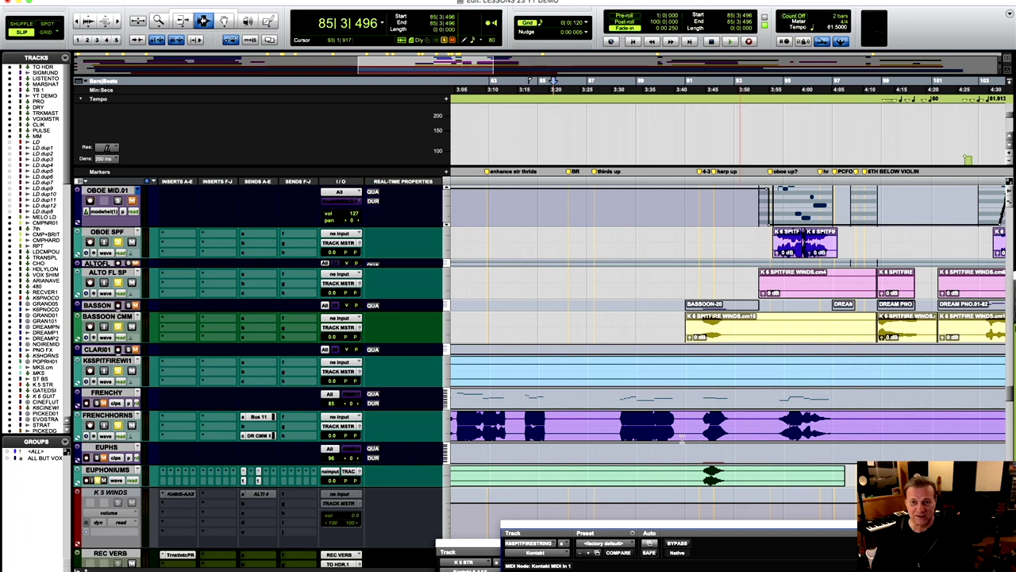
left_click(552, 207)
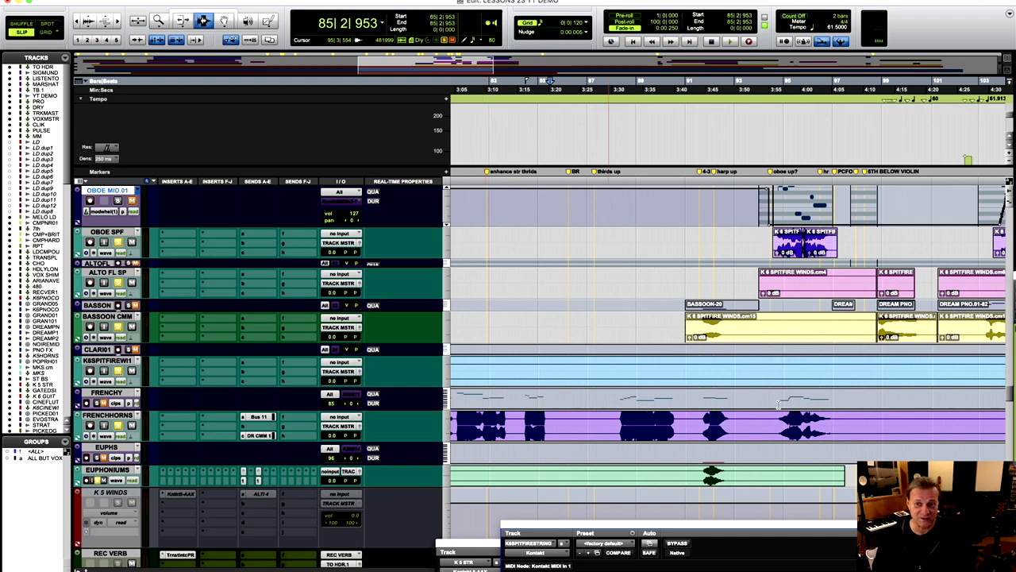
Step: Restart playback from a new start point near 3:20
scroll(639, 424, "down", 10)
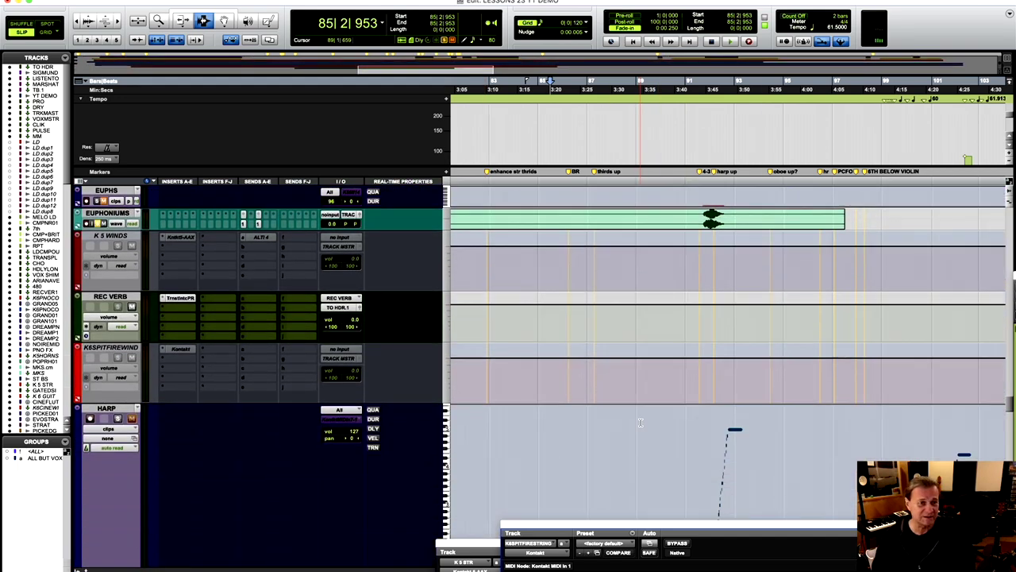
scroll(640, 423, "down", 15)
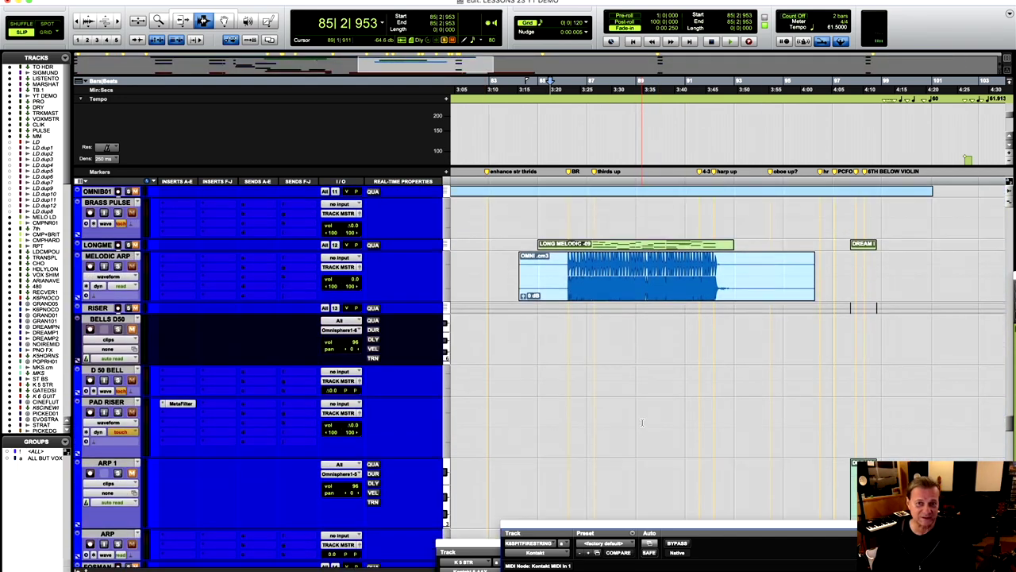
scroll(643, 421, "up", 20)
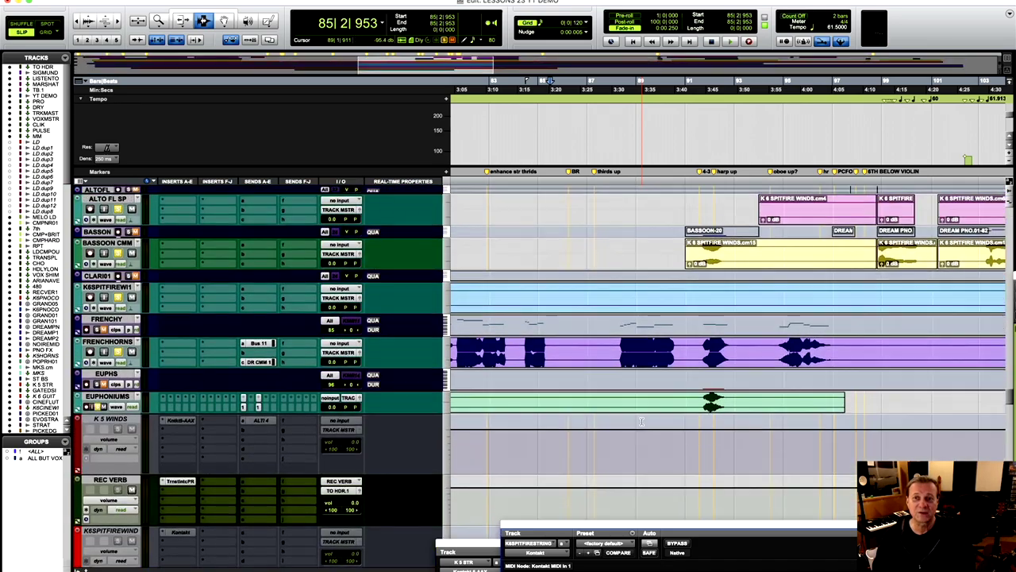
scroll(642, 421, "up", 15)
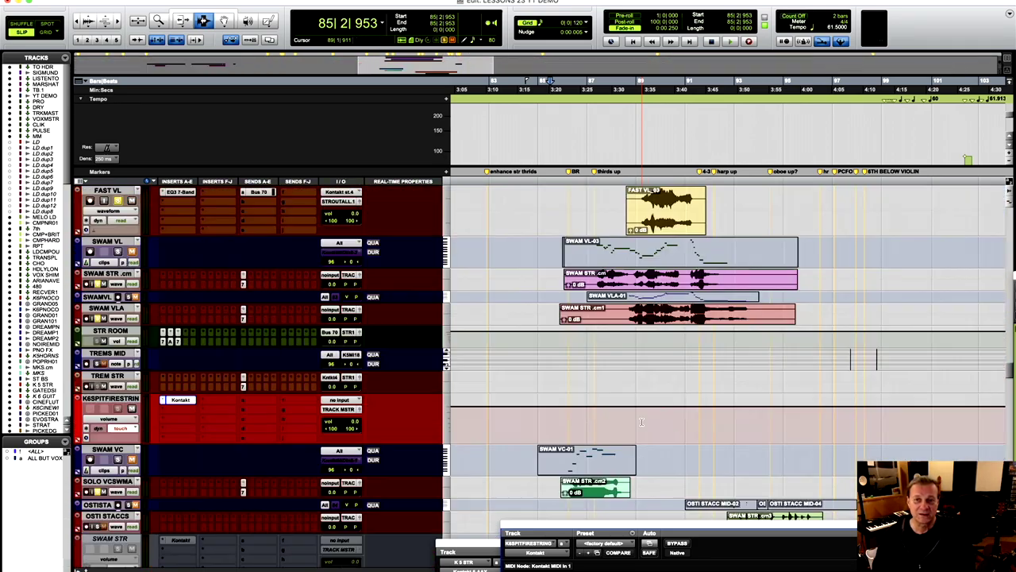
scroll(641, 423, "up", 5)
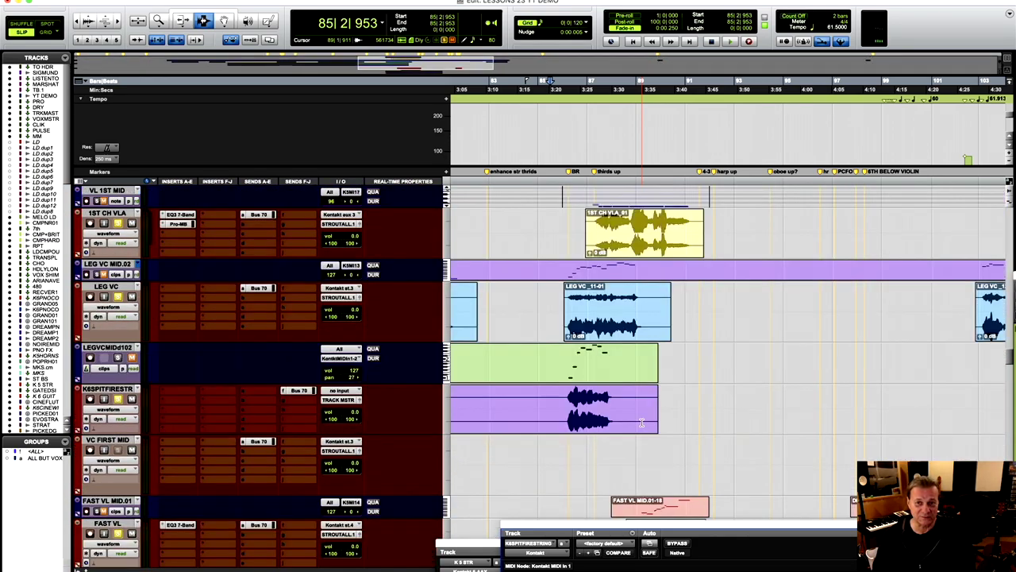
scroll(642, 423, "up", 5)
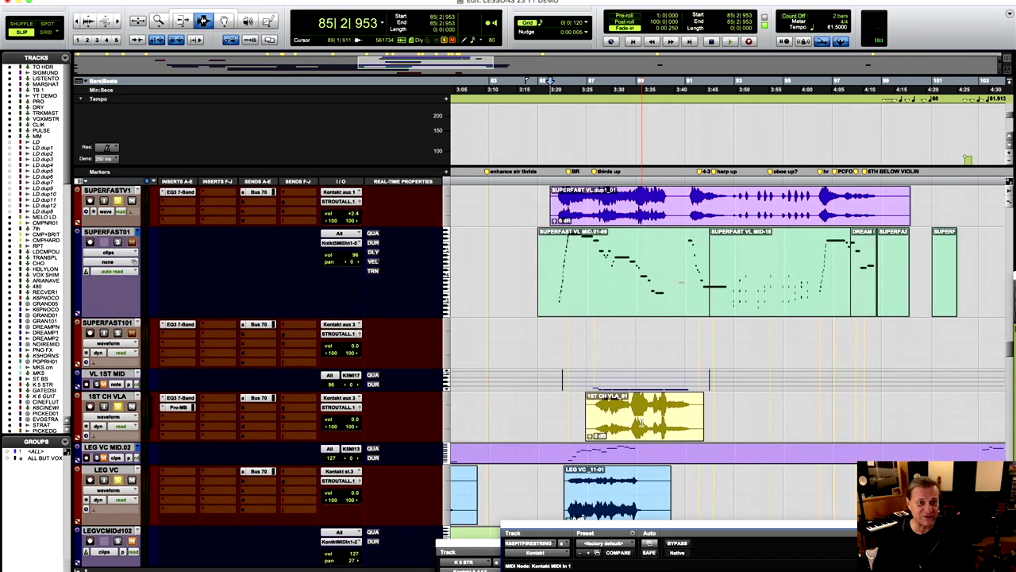
scroll(642, 423, "up", 8)
left_click(556, 288)
key("space")
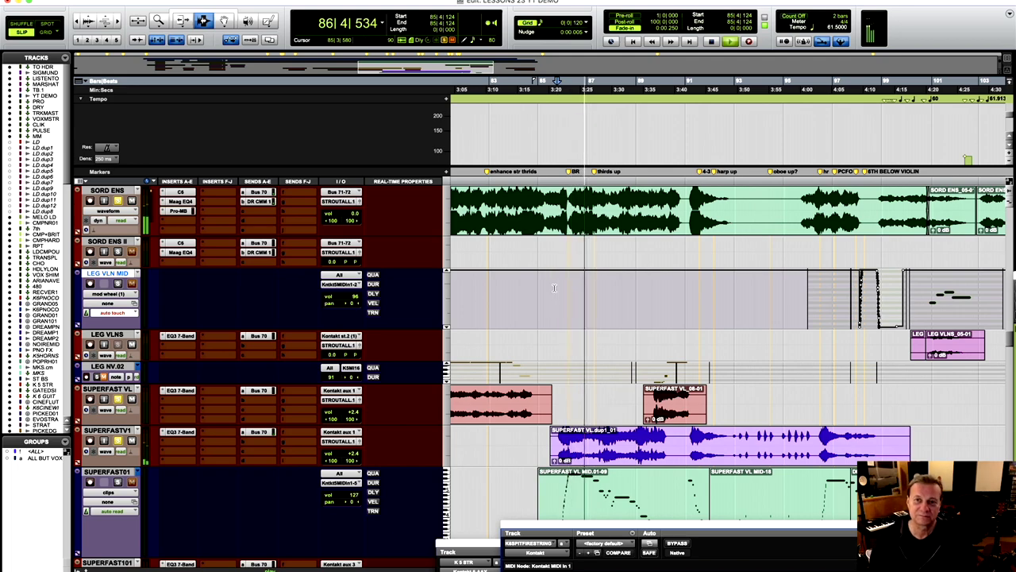
Step: Play through the French horn and euphonium clips, then stop with the play position at 91|1|033
scroll(680, 323, "down", 10)
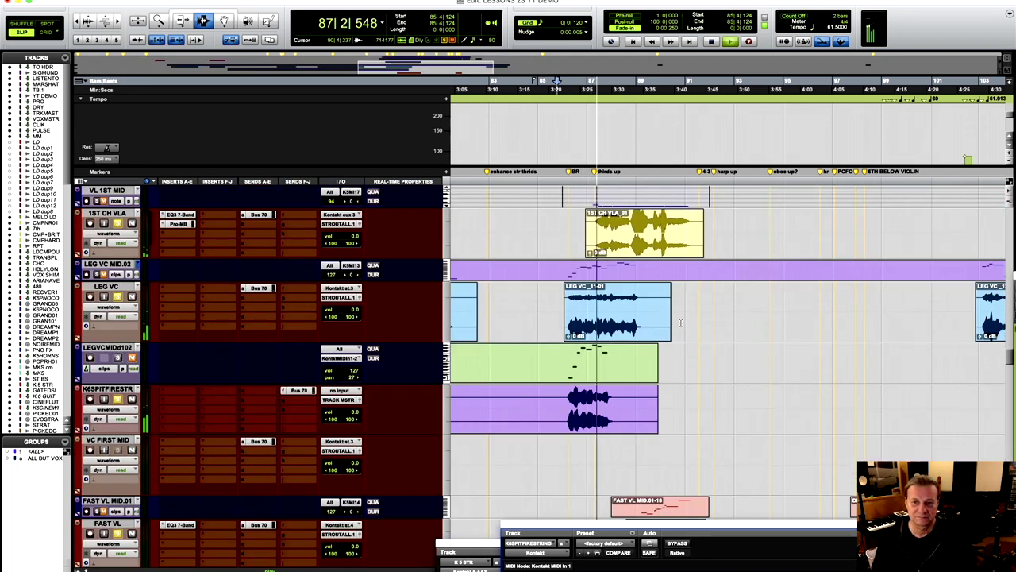
scroll(681, 322, "down", 15)
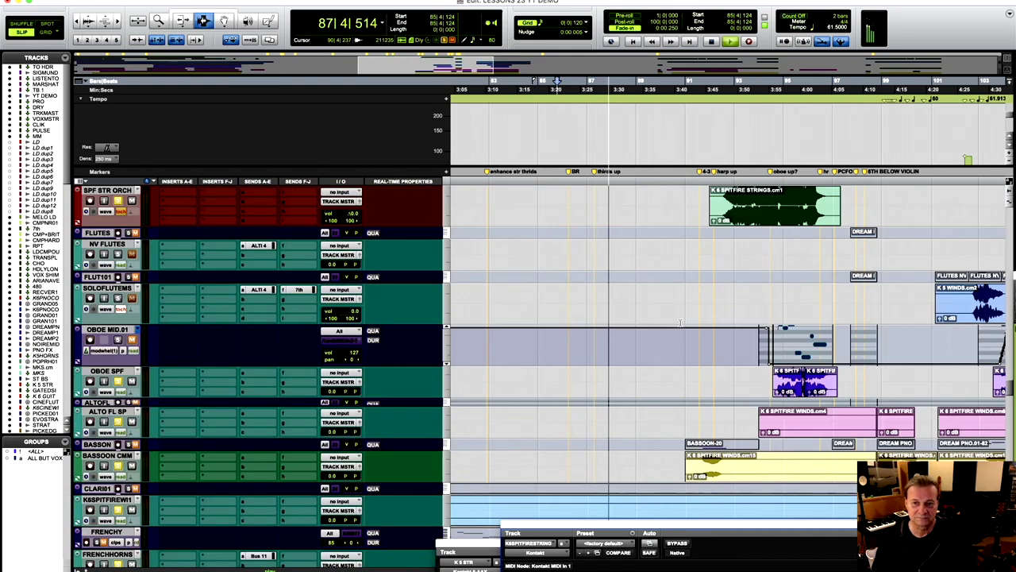
scroll(680, 323, "down", 6)
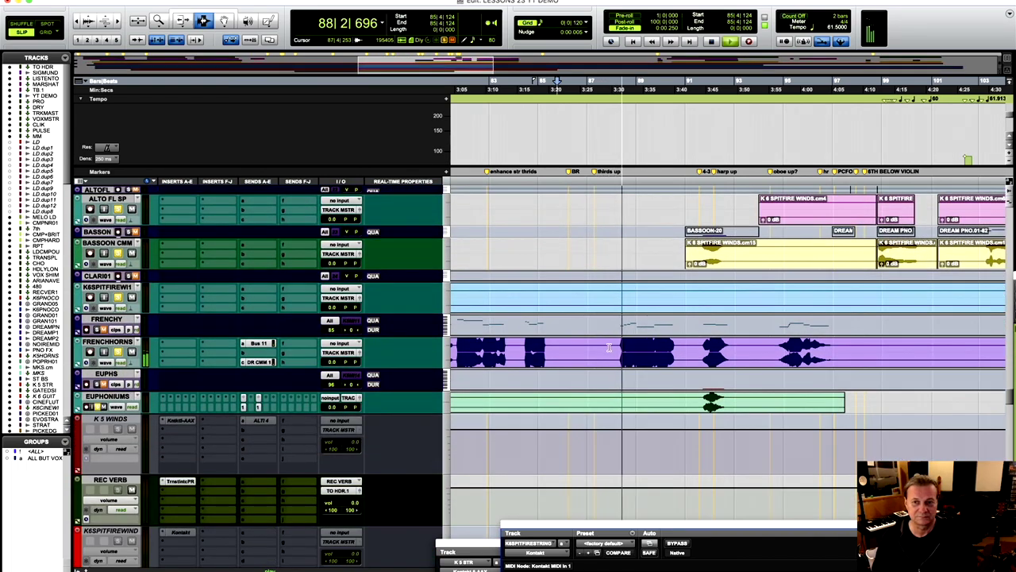
double_click(624, 347)
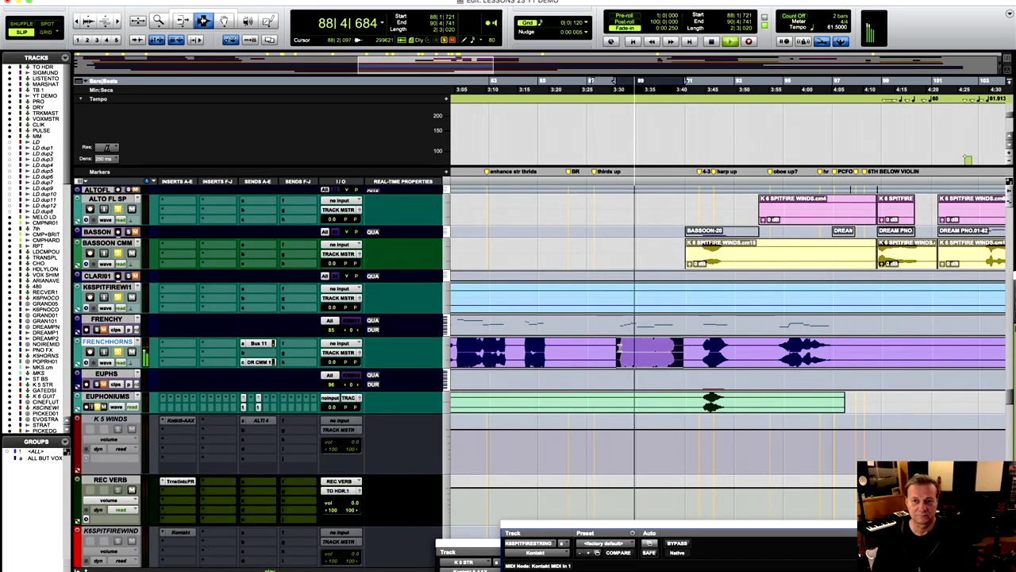
left_click(638, 347)
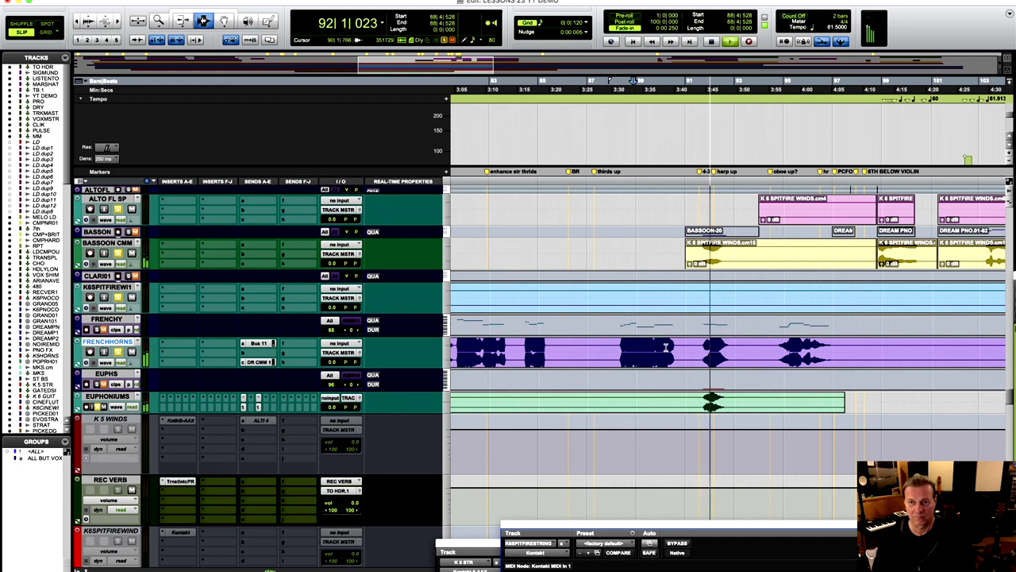
key("space")
left_click(686, 350)
Step: Play the harp passage near bar 92 and switch to the Scrubber tool
scroll(685, 351, "down", 1)
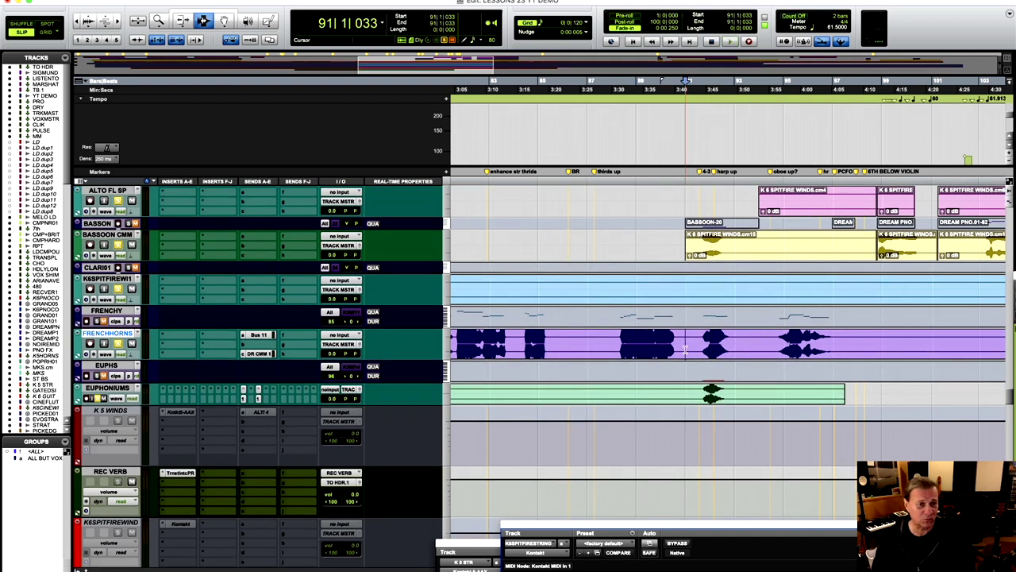
scroll(686, 350, "down", 15)
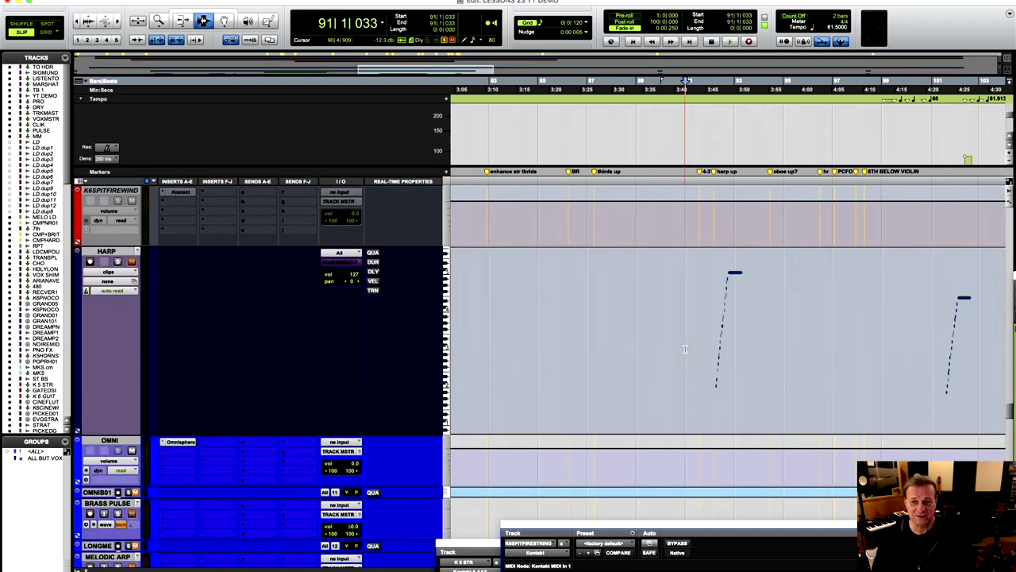
scroll(685, 348, "down", 8)
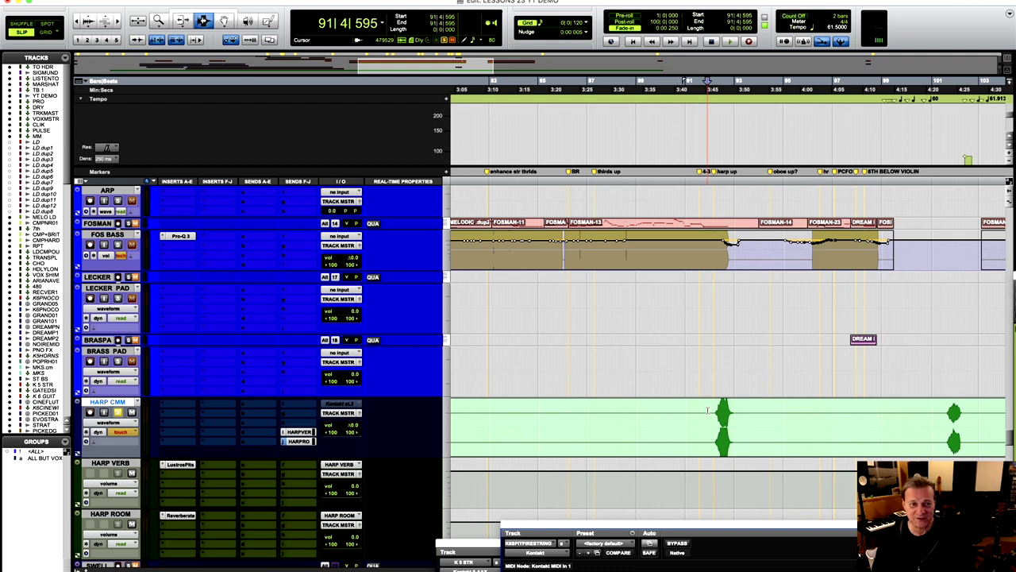
key("space")
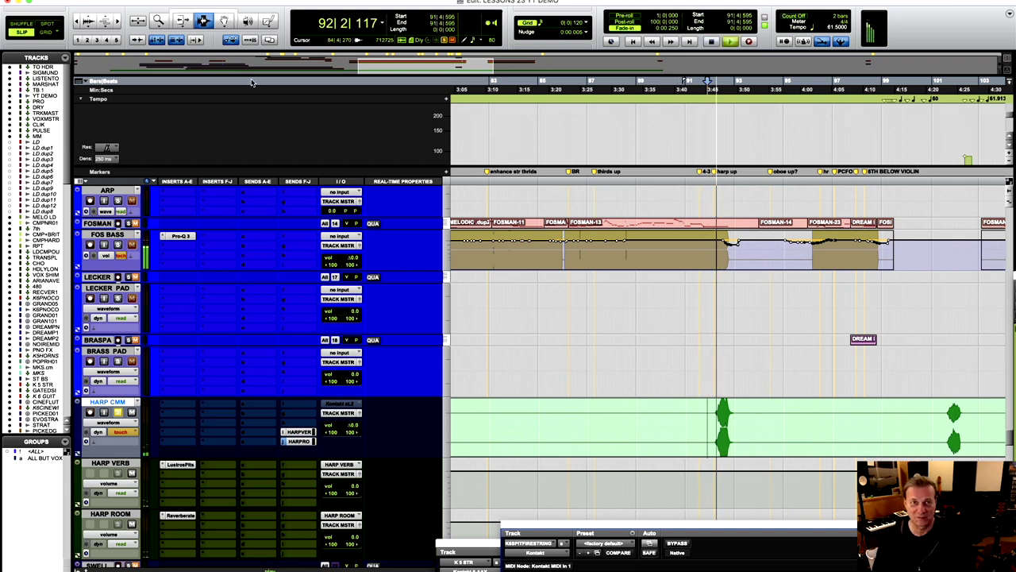
left_click(248, 23)
Step: Stop playback, return to the Smart tool, and set the play start at bar 85
key("space")
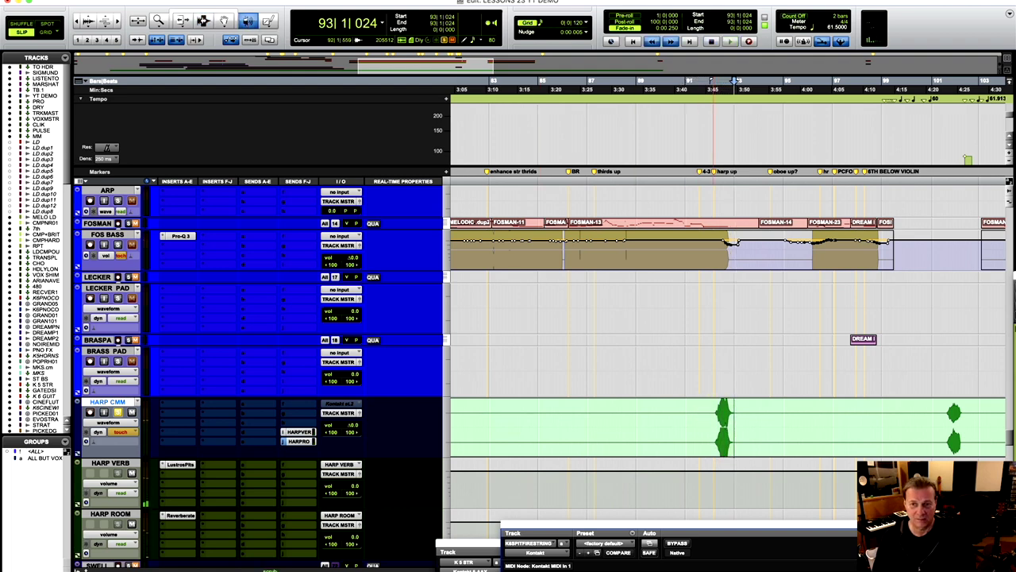
key("super+7")
left_click(556, 299)
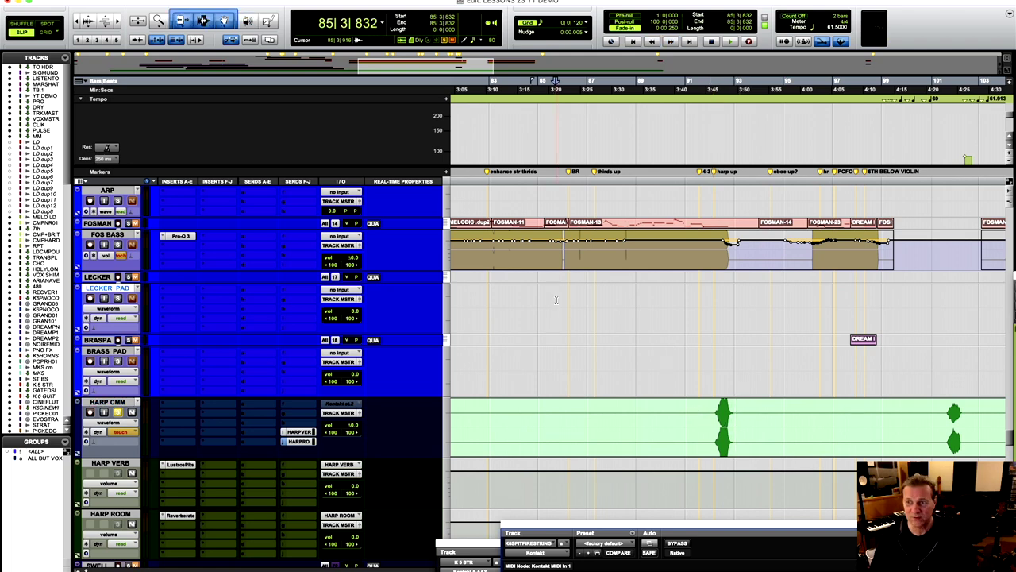
Step: Scroll the track list to the grand piano and K6PNOCOMBO tracks while playback runs from bar 85
left_click_drag(1010, 439, 1010, 282)
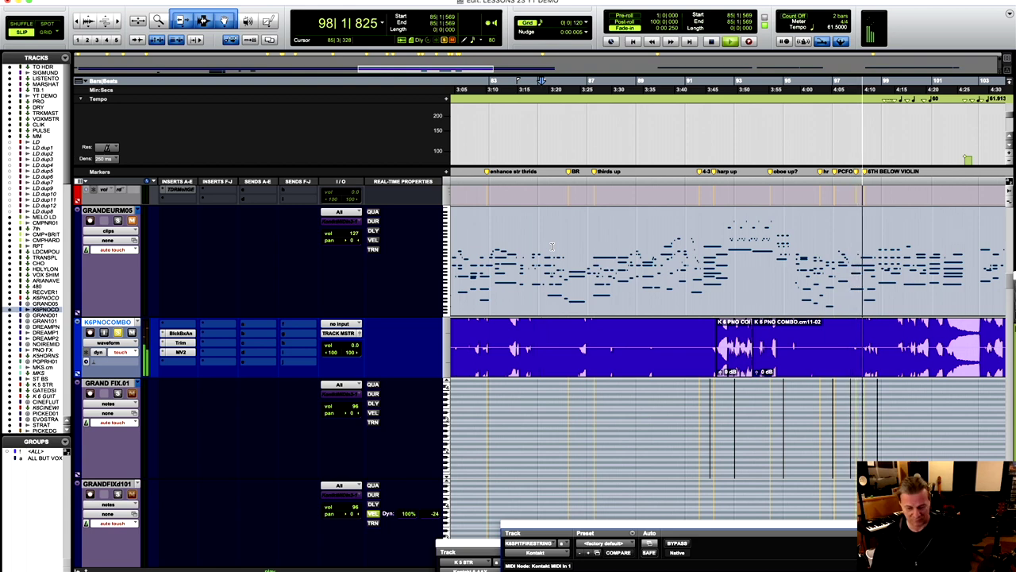
key("space")
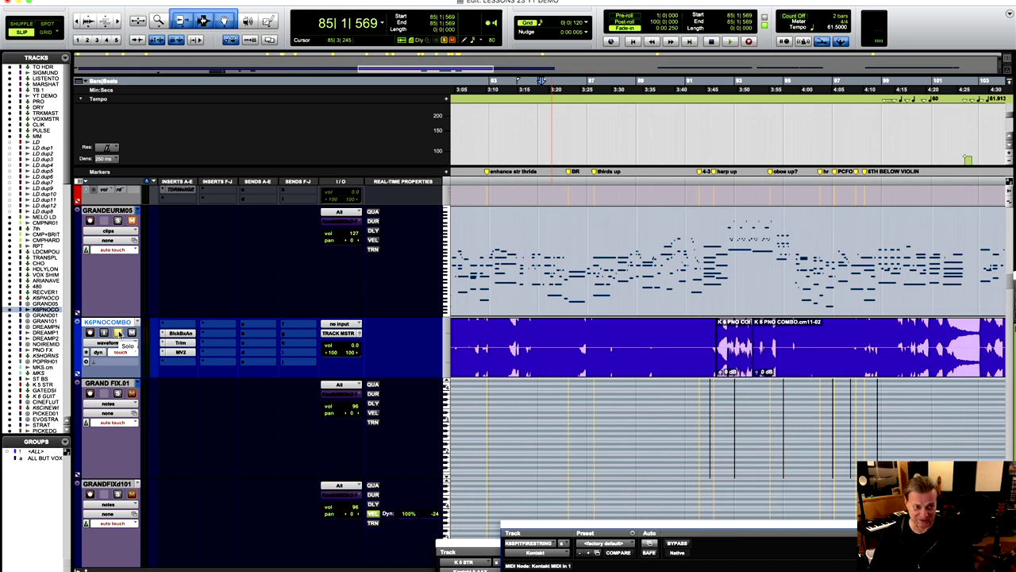
Step: Start playback from 85|1|569 to hear the piano tracks together
key("space")
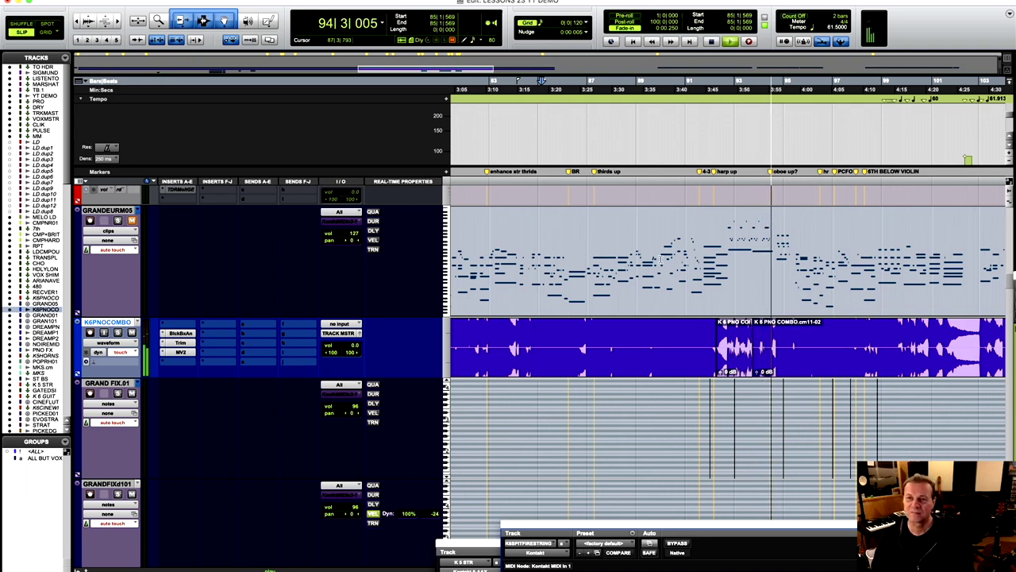
Step: Move down to the strings, set the start at bar 92 on SUPERFASTV1, and stop playback
scroll(782, 283, "down", 5)
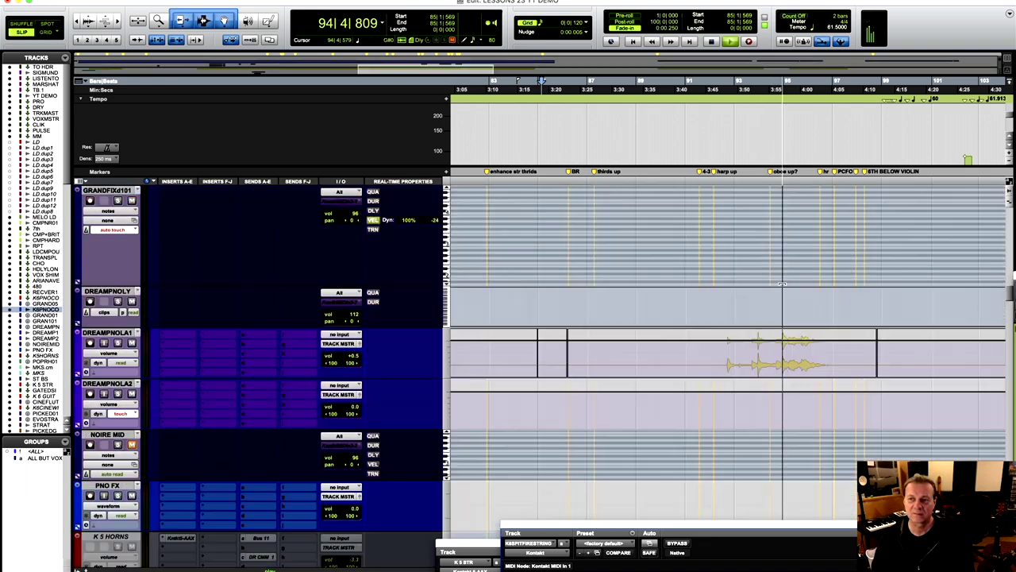
scroll(783, 283, "down", 15)
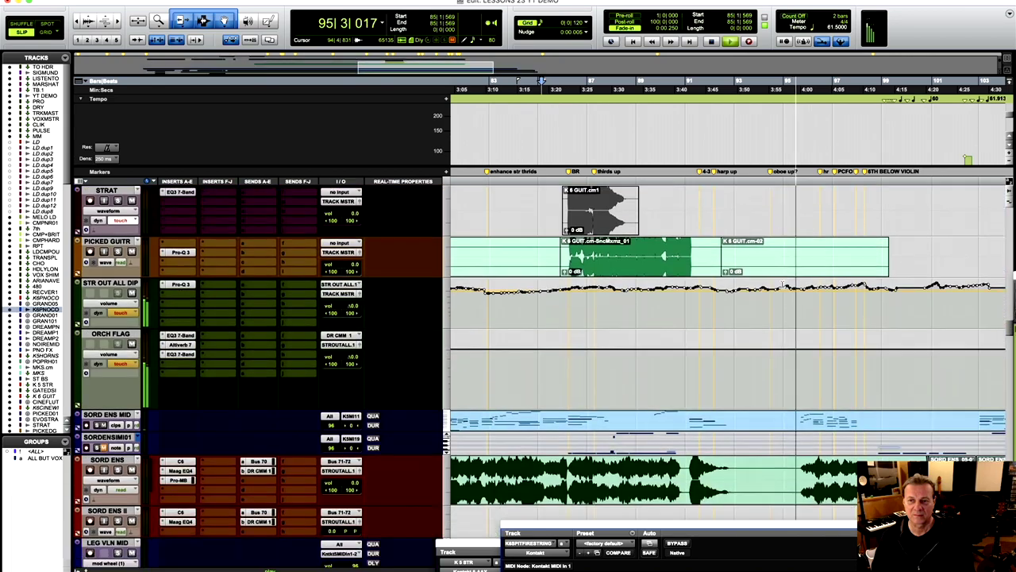
scroll(782, 283, "down", 10)
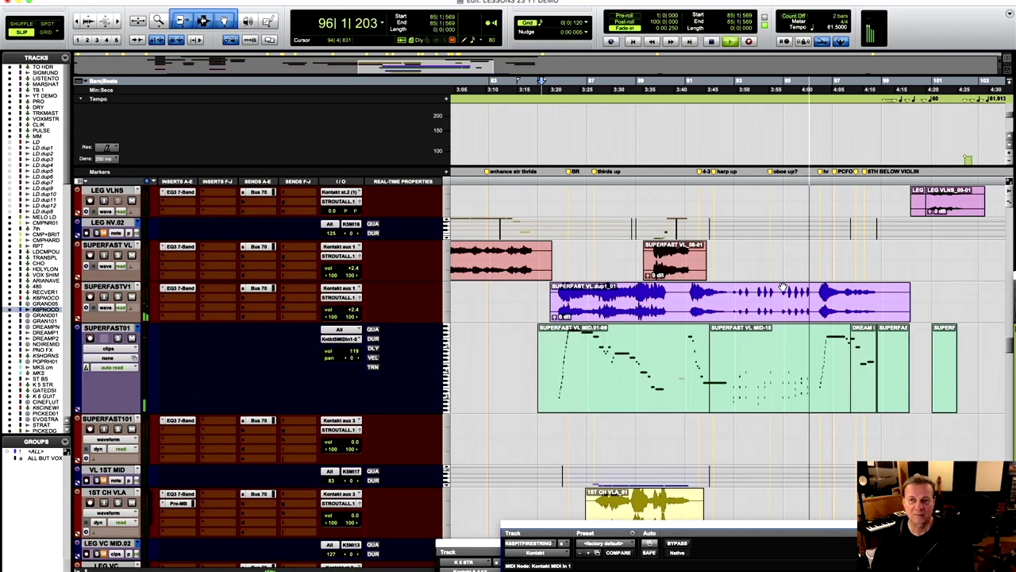
left_click(729, 295)
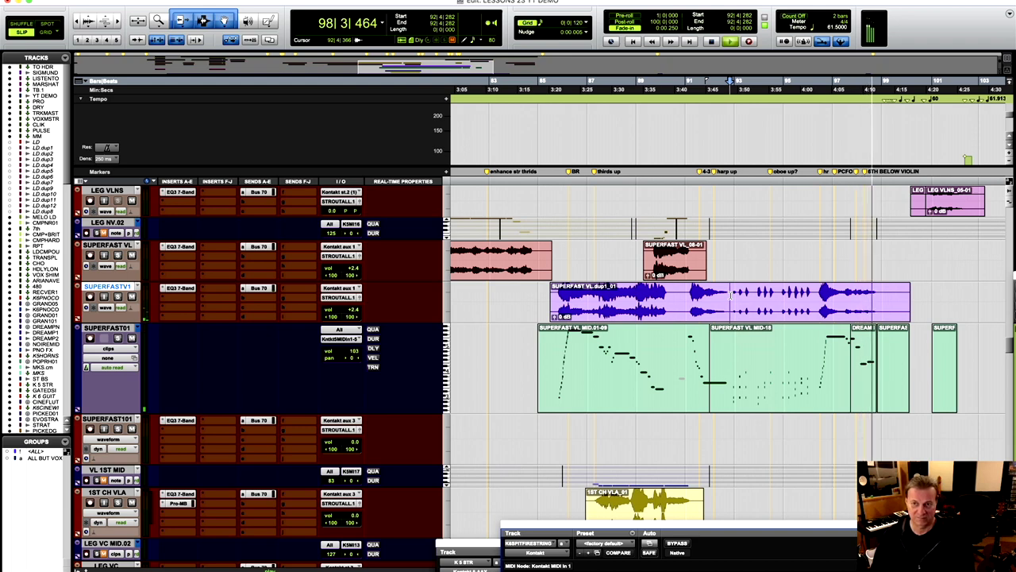
key("space")
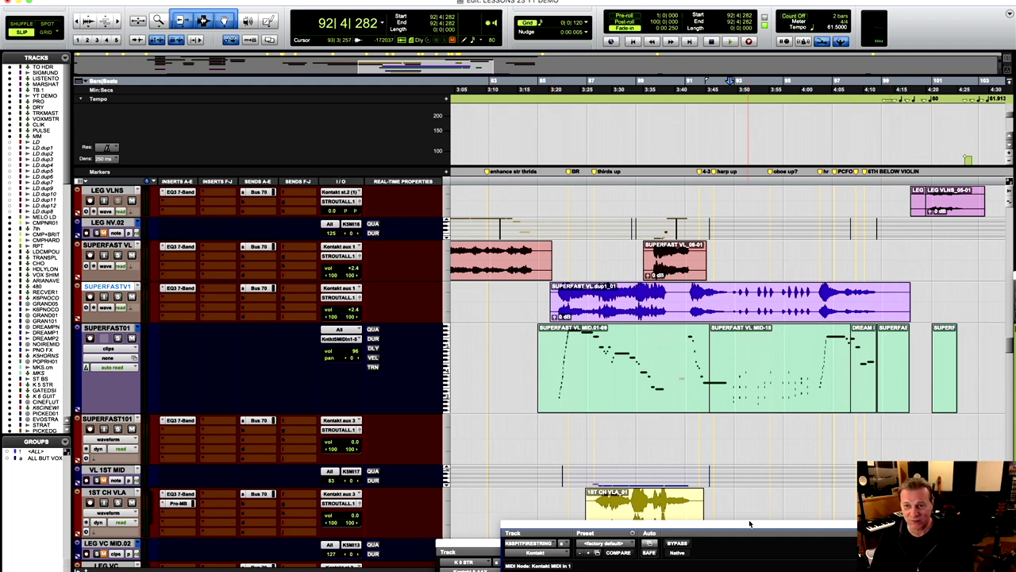
Step: Bring the K 5 HORNS, MKS.cm and K 5 STR tracks into view
left_click_drag(752, 524, 687, 540)
scroll(501, 404, "up", 15)
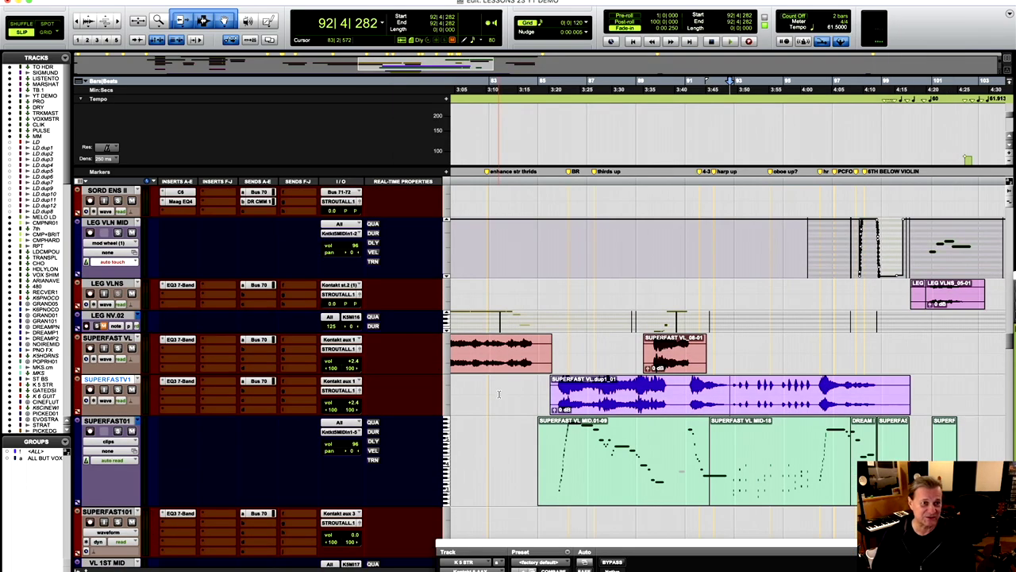
scroll(500, 398, "up", 10)
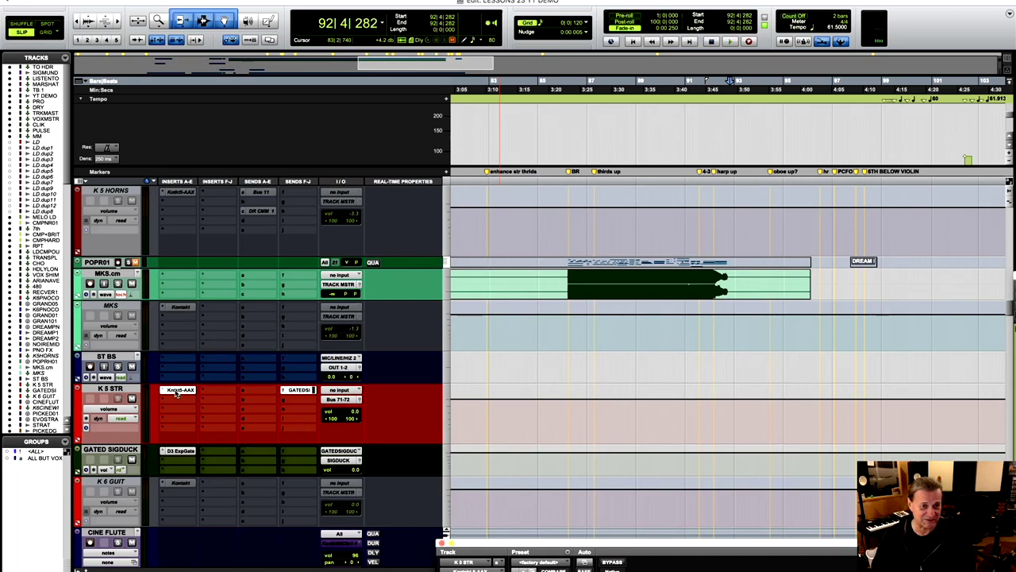
Step: Open Kontakt on K 5 STR, leave Edit mode, and collapse the first instrument's script panel
left_click(178, 390)
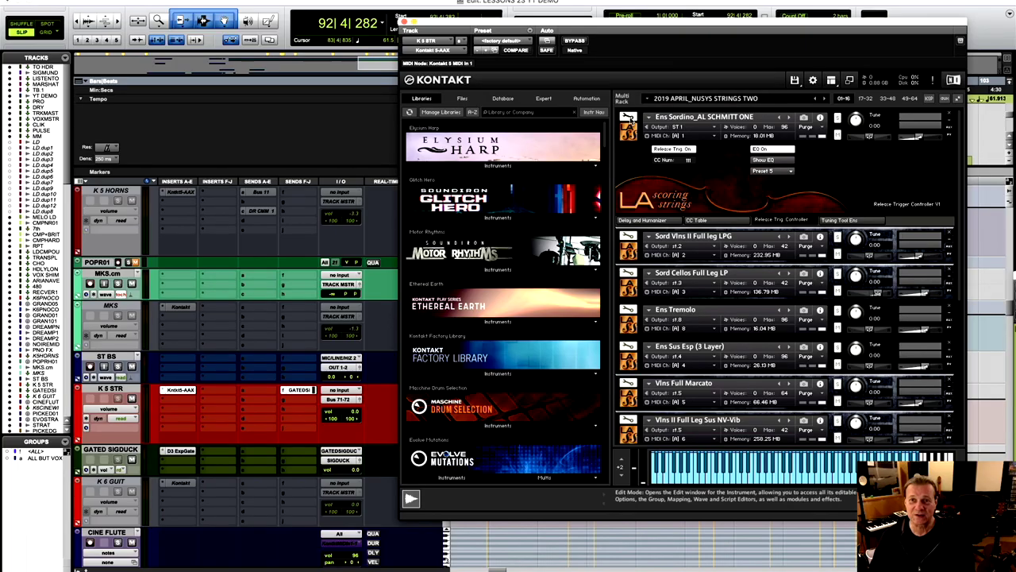
left_click(629, 119)
left_click(629, 121)
left_click(948, 137)
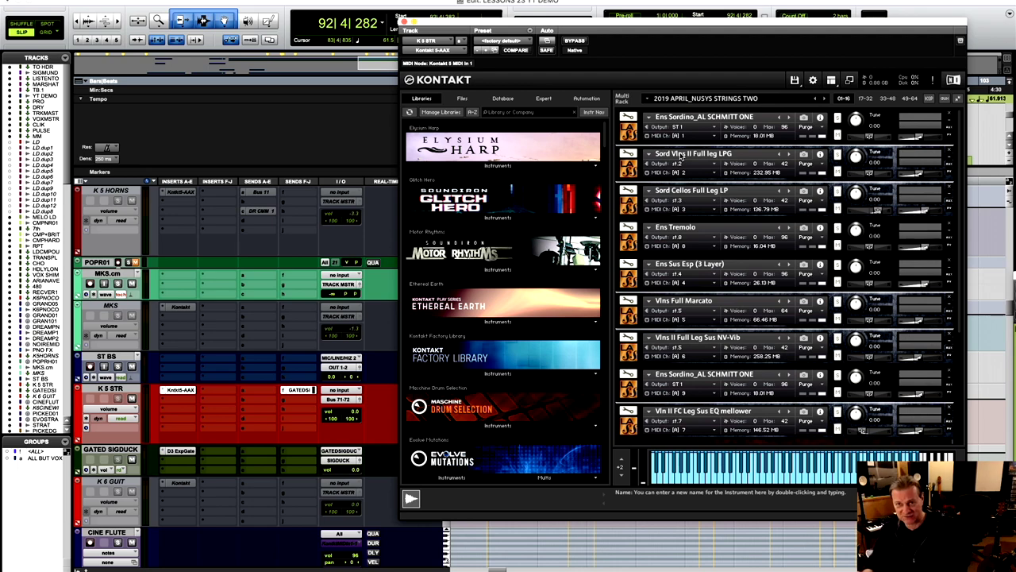
Step: Go through the string patches and show the Legato A.M.G. Options panel for the Vln II patch
left_click(709, 190)
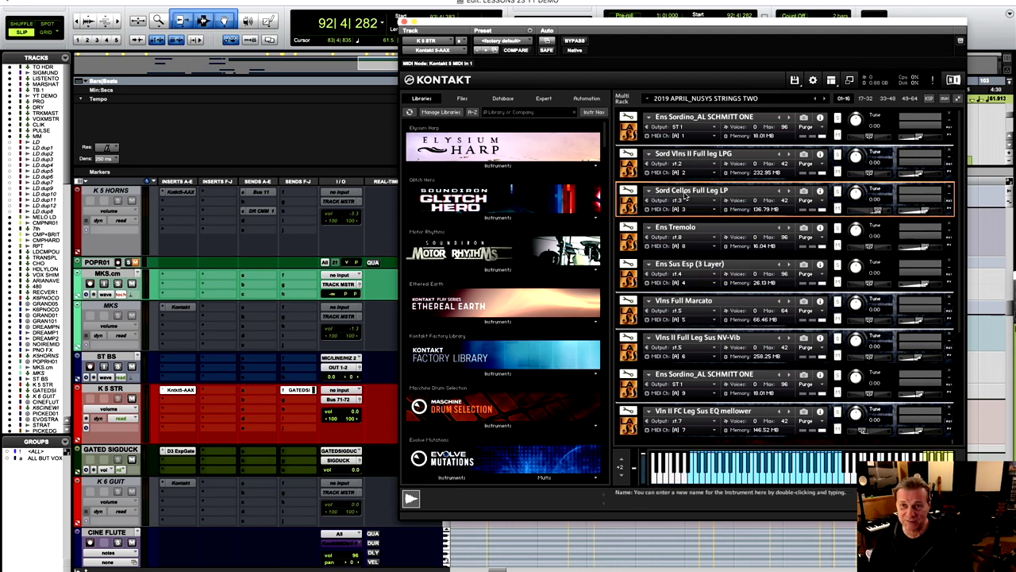
left_click(692, 228)
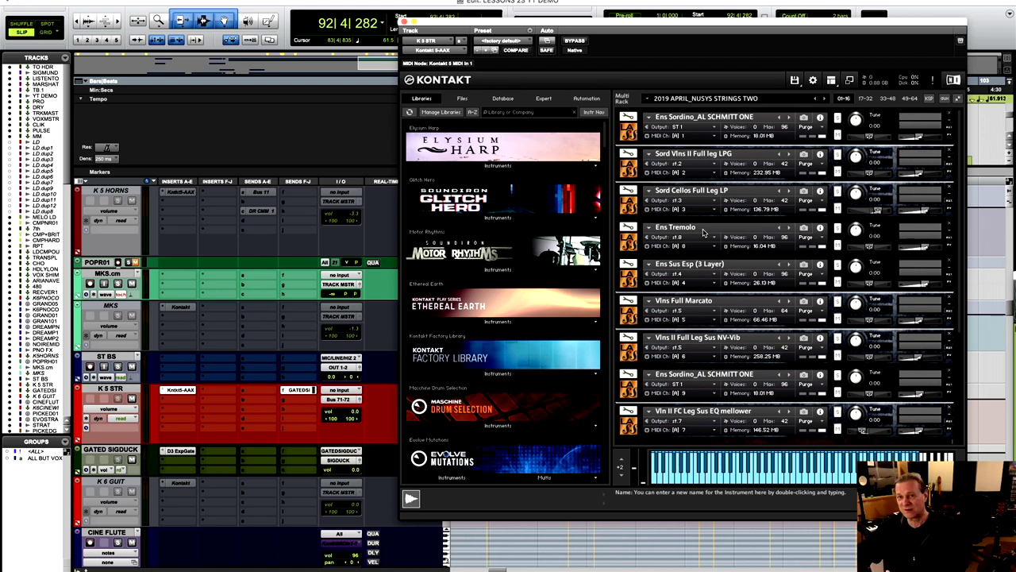
double_click(703, 232)
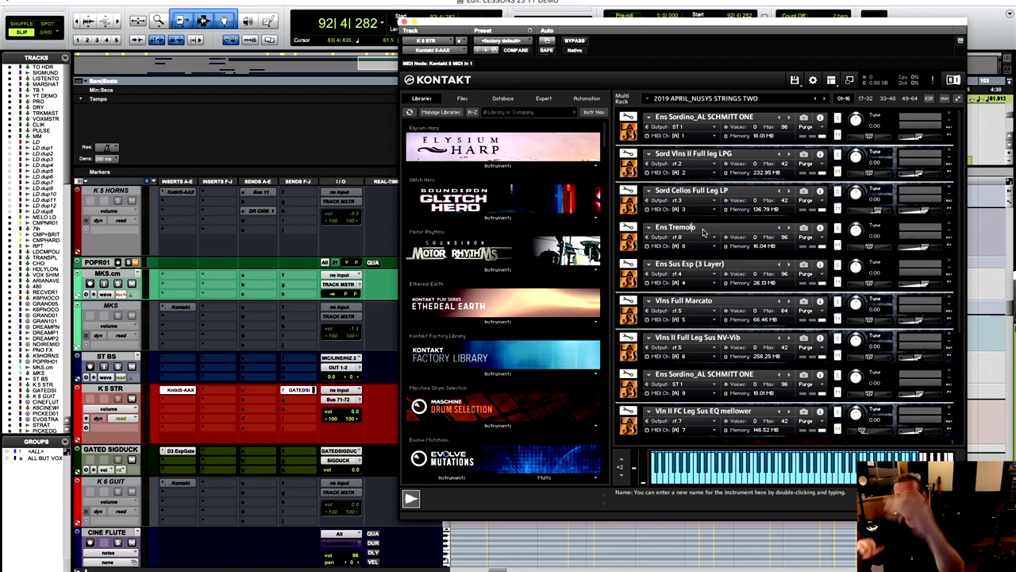
left_click(736, 262)
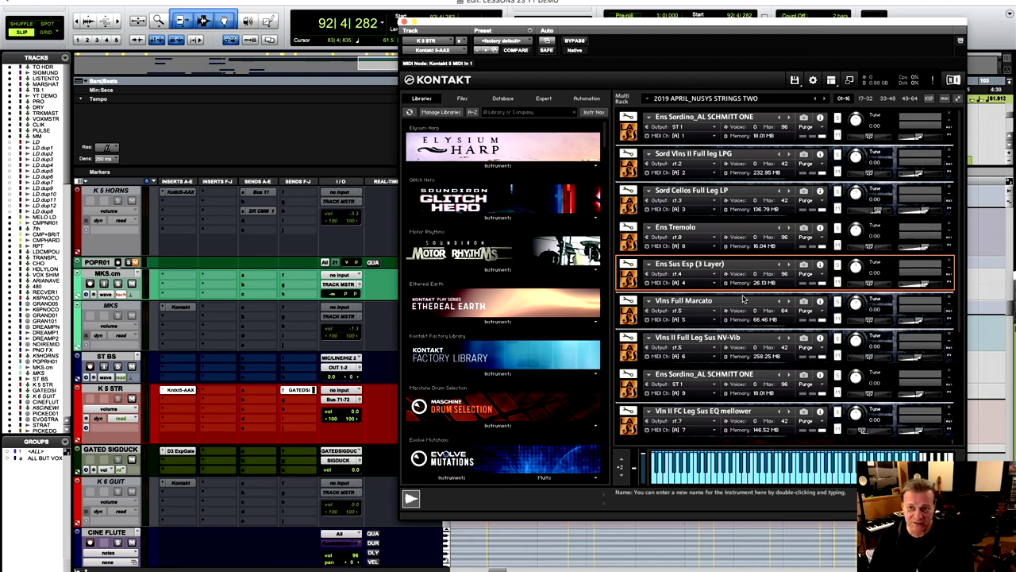
double_click(744, 298)
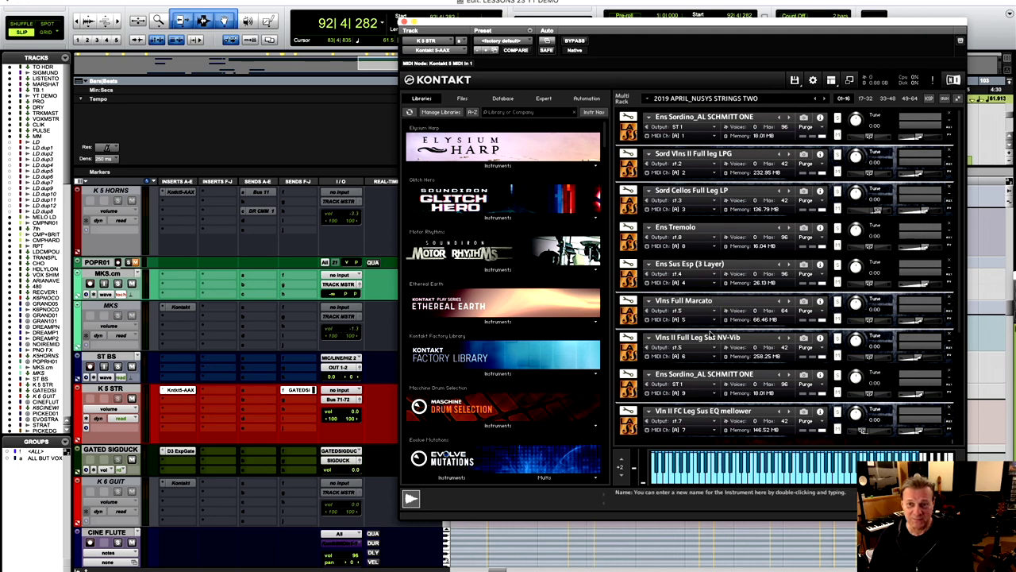
left_click(712, 337)
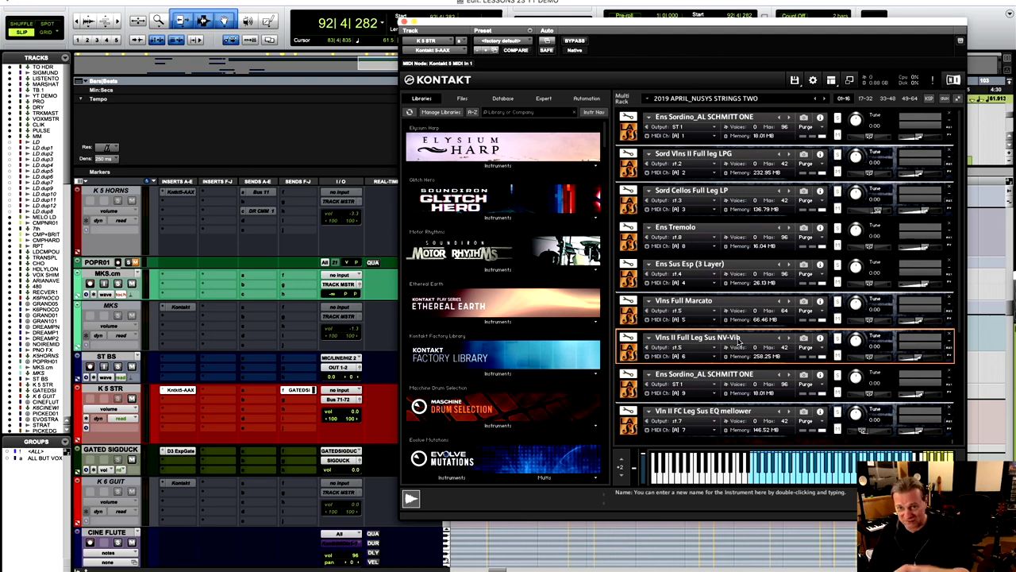
left_click(735, 376)
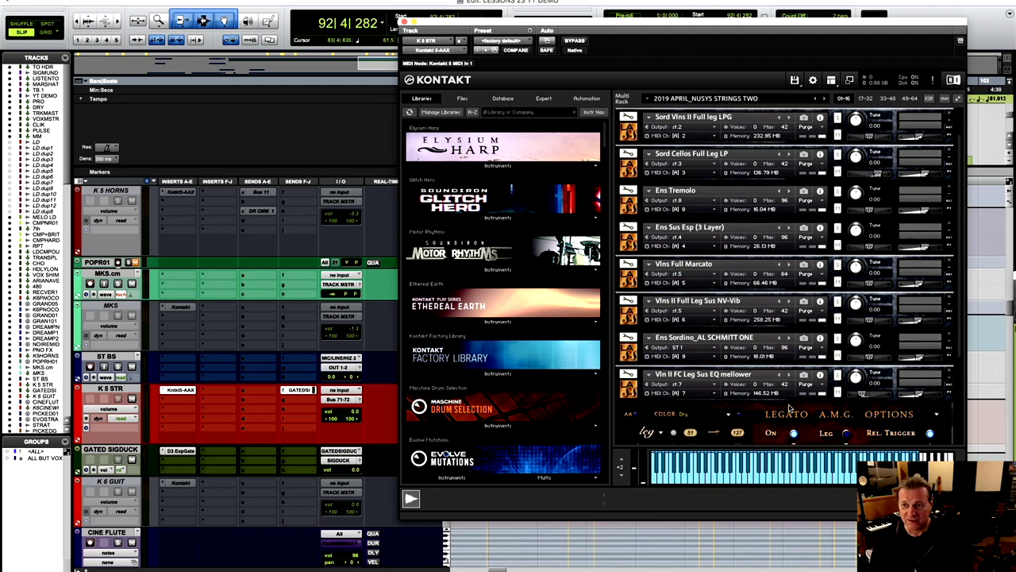
Step: Scroll the Multi Rack back up so slot 1, Ens Sordino_AL SCHMITT ONE, is visible
scroll(960, 349, "up", 2)
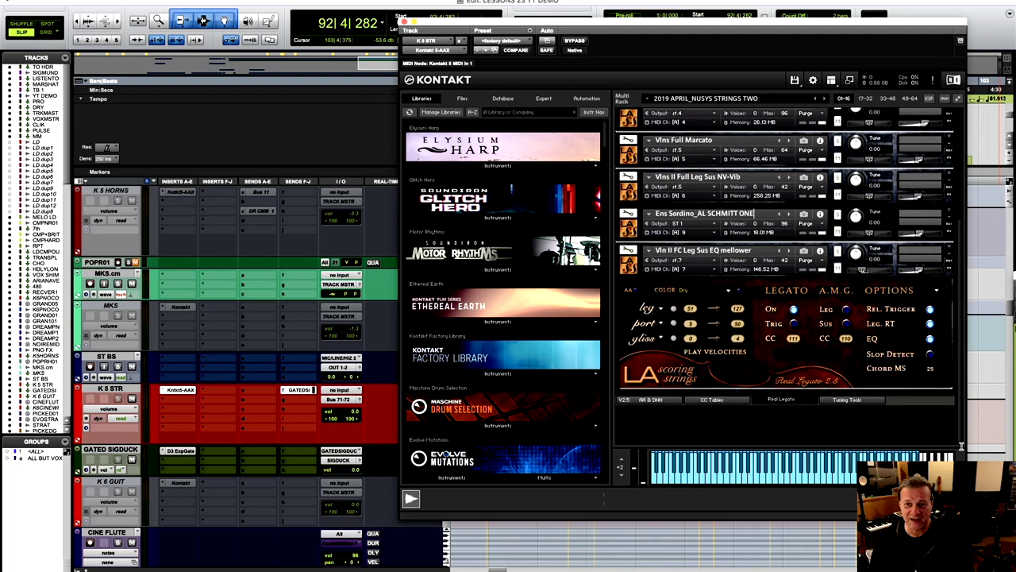